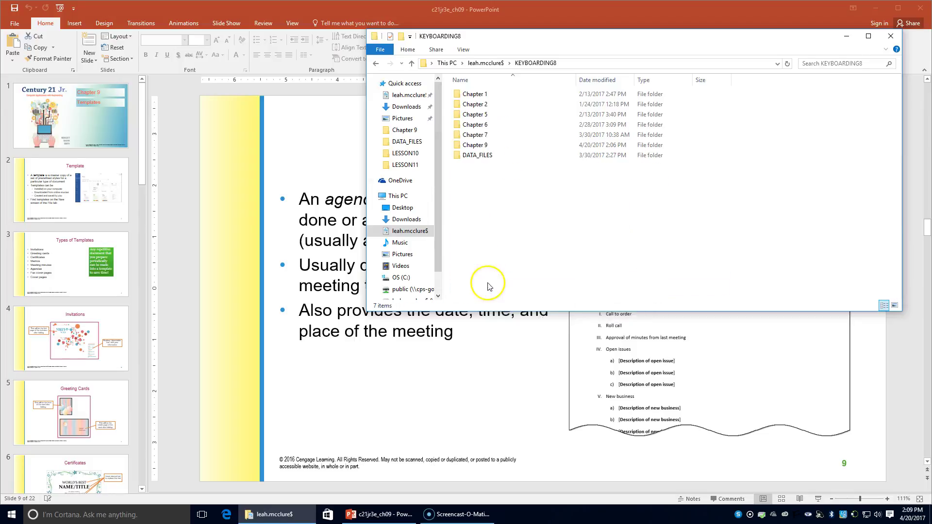
Open the "df 65a agenda" template from the DATA_FILES folder.
{"action": "double_click", "coordinate": [499, 146]}
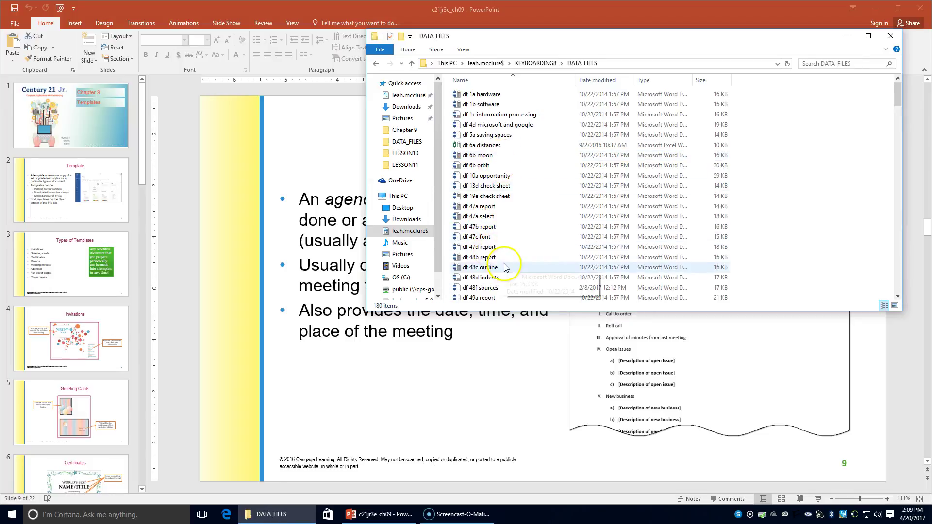
{"action": "scroll", "coordinate": [497, 262], "scroll_direction": "down", "scroll_amount": 12}
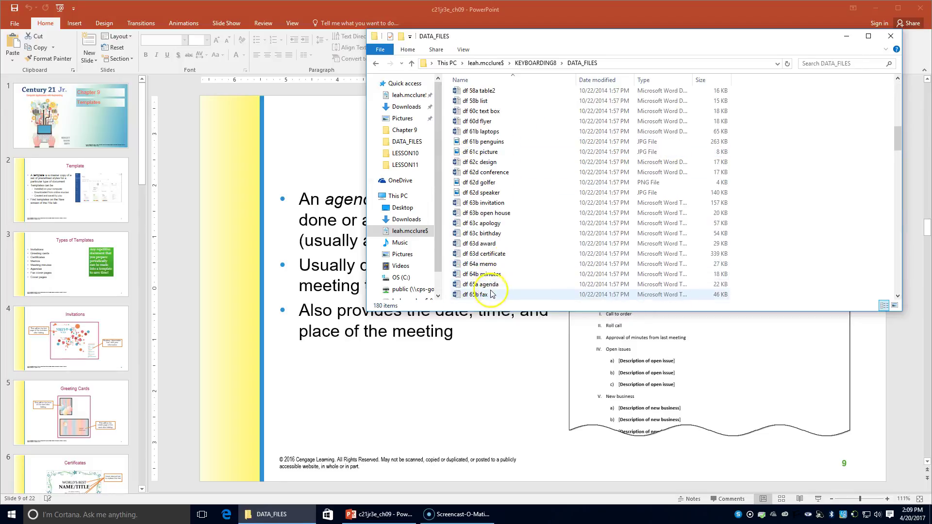
{"action": "double_click", "coordinate": [486, 285]}
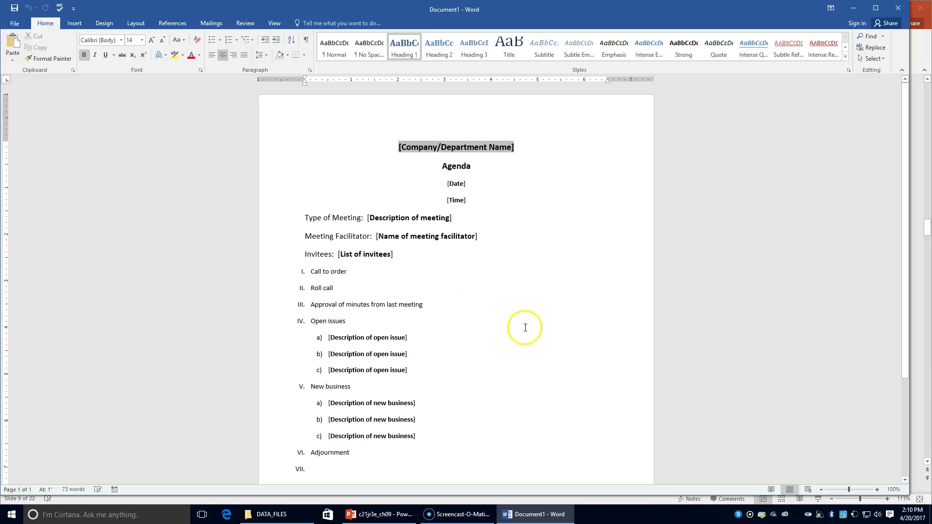
{"action": "type", "text": "Mar"}
{"action": "key", "text": "BackSpace"}
{"action": "key", "text": "BackSpace"}
{"action": "key", "text": "BackSpace"}
{"action": "key", "text": "ctrl+l"}
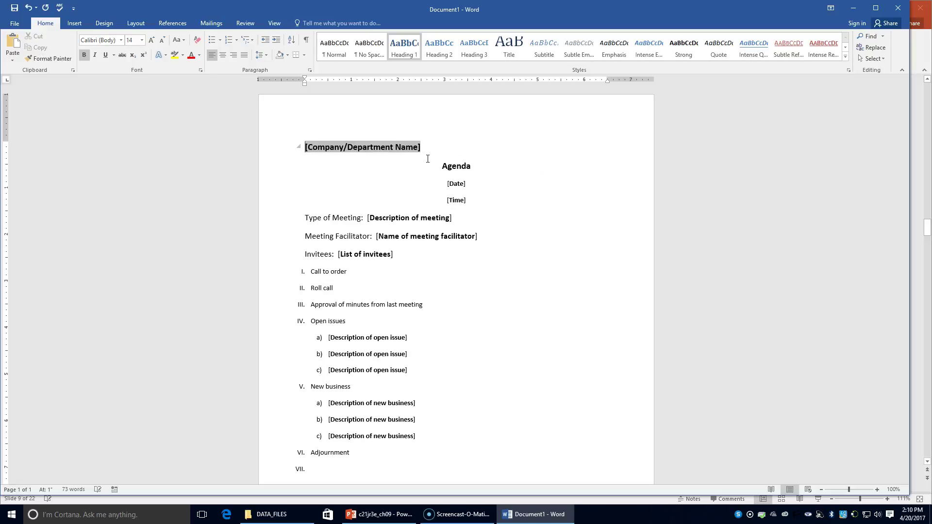
{"action": "key", "text": "ctrl+e"}
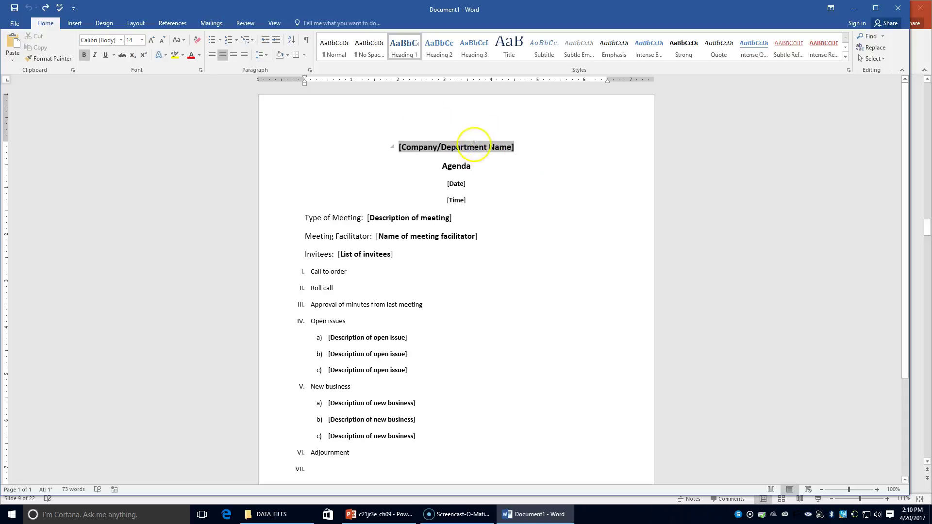
Replace the company/department name placeholder with "Math and Science Department Meeting".
{"action": "left_click", "coordinate": [475, 148]}
{"action": "type", "text": "Ma"}
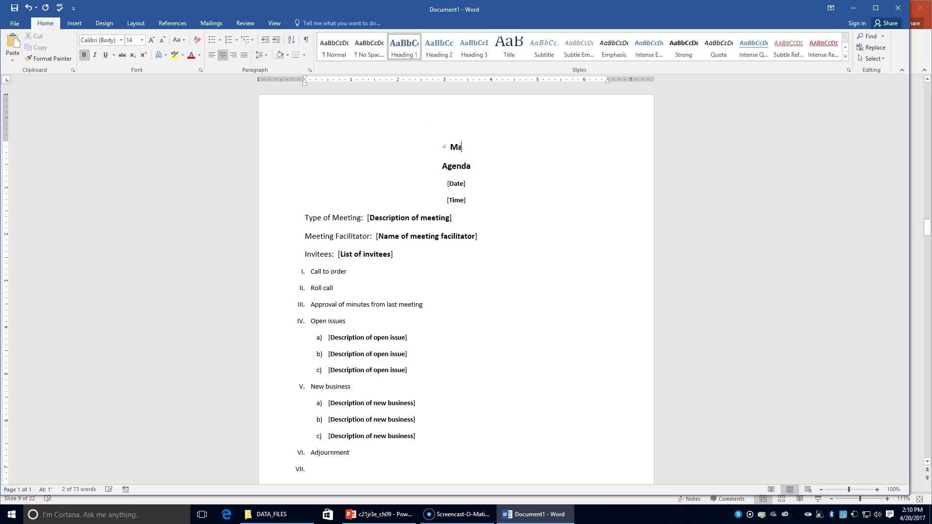
{"action": "type", "text": "th and Scien"}
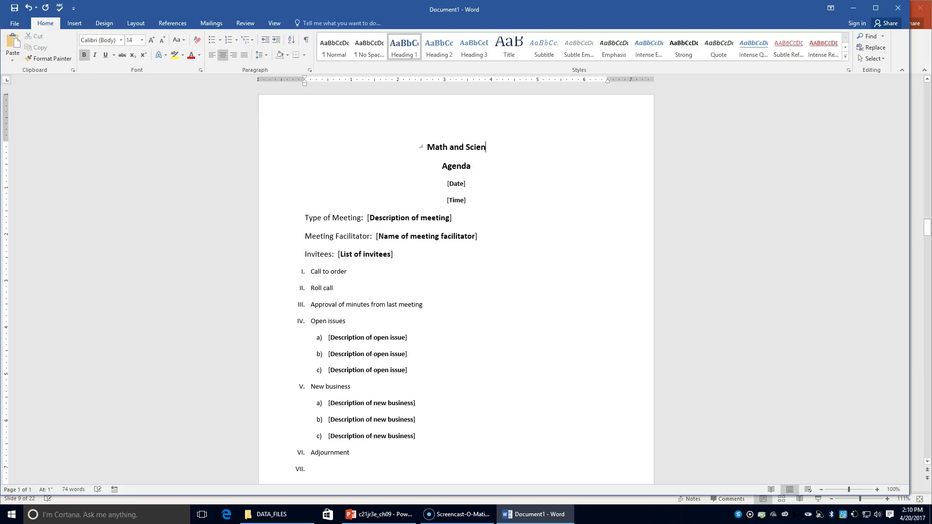
{"action": "type", "text": "ce Department Meeting"}
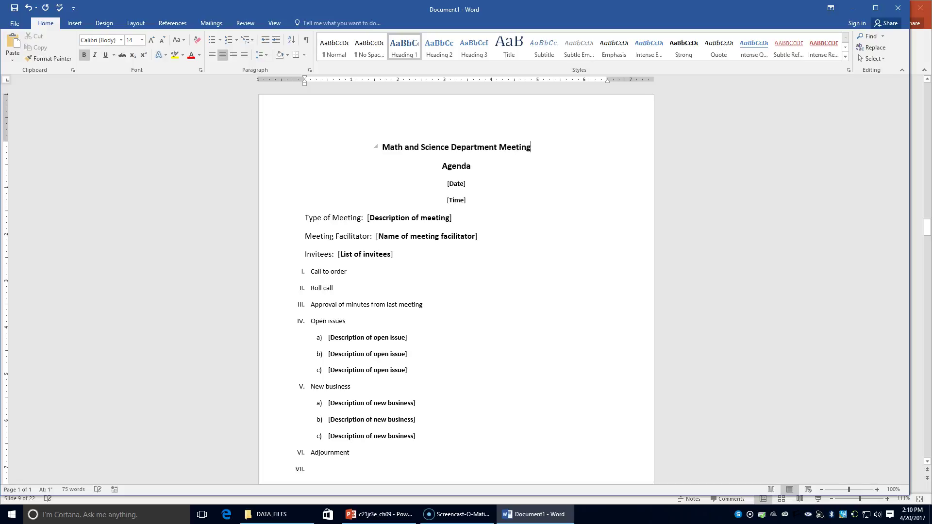
Fill in the agenda's date placeholder with "March 15, 2017" and its time placeholder with "2:15 p.m.".
{"action": "left_click", "coordinate": [457, 183]}
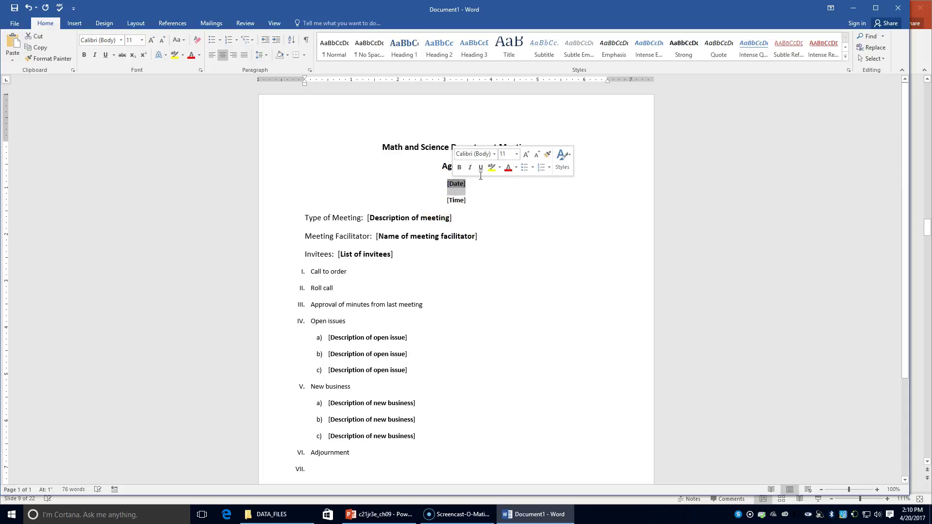
{"action": "type", "text": "Mart"}
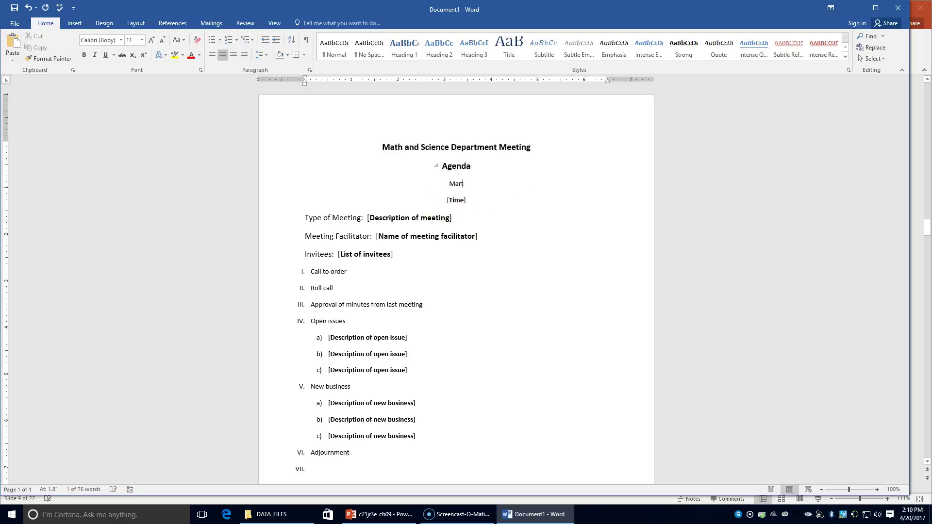
{"action": "key", "text": "BackSpace"}
{"action": "type", "text": "ch 15,2017"}
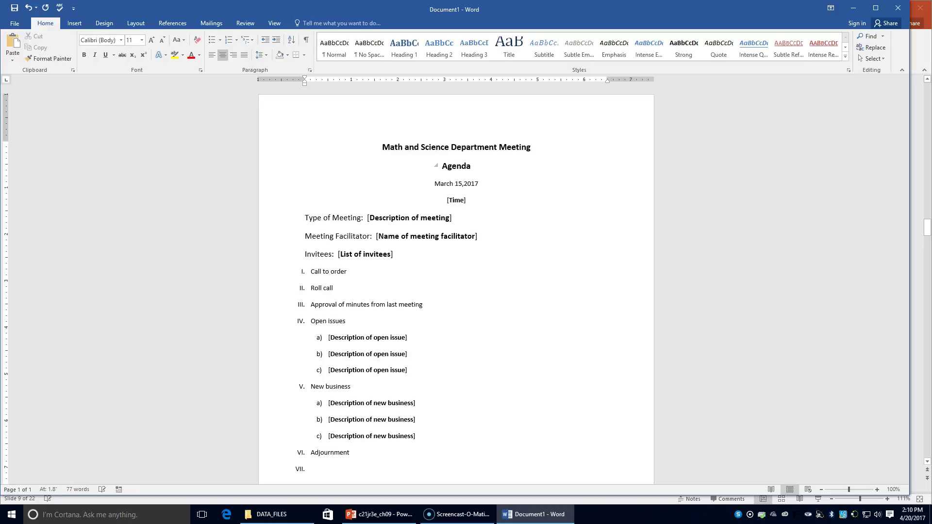
{"action": "left_click", "coordinate": [464, 184]}
{"action": "left_click", "coordinate": [457, 202]}
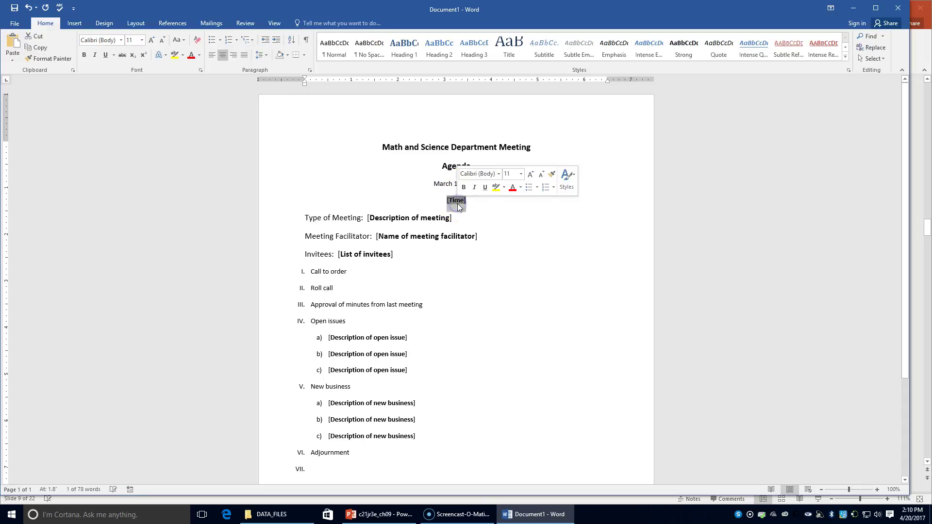
{"action": "type", "text": "2:1"}
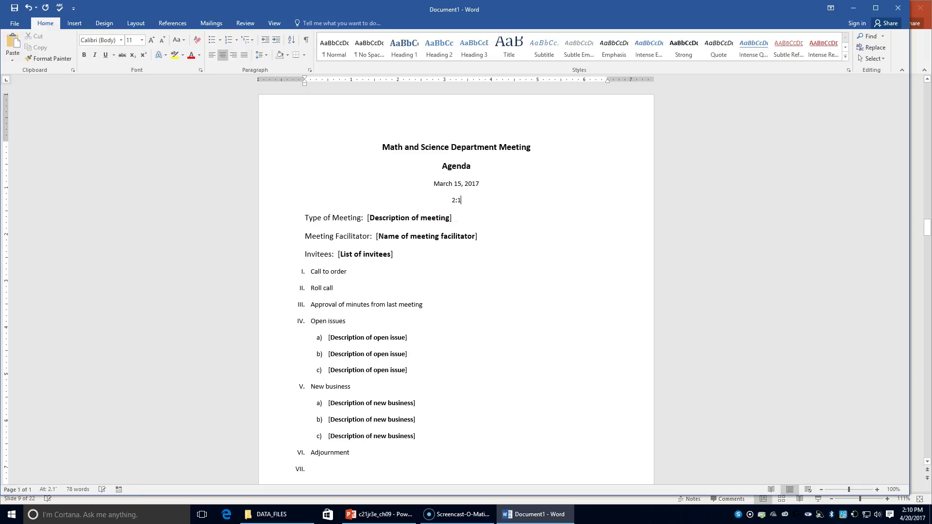
{"action": "type", "text": "5 p.m."}
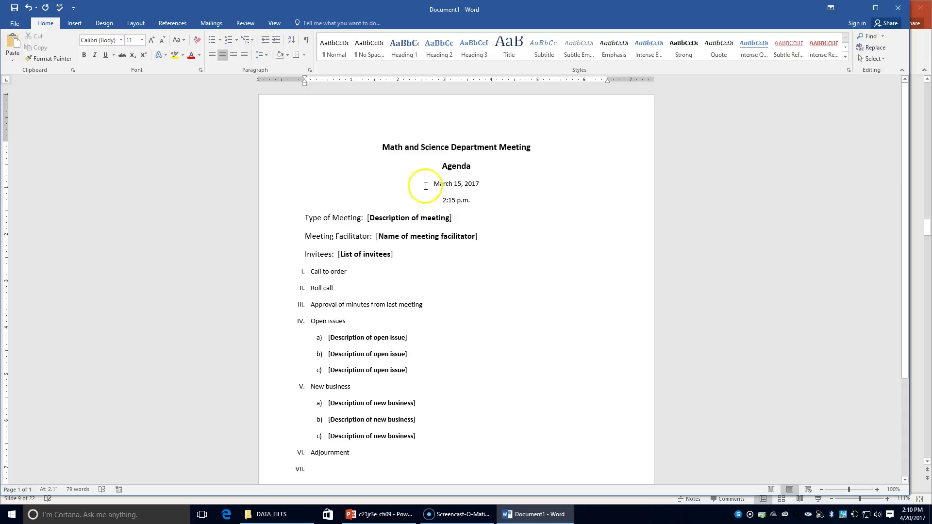
Enter "Monthly Department Meeting" as the type of meeting.
{"action": "left_click", "coordinate": [381, 219]}
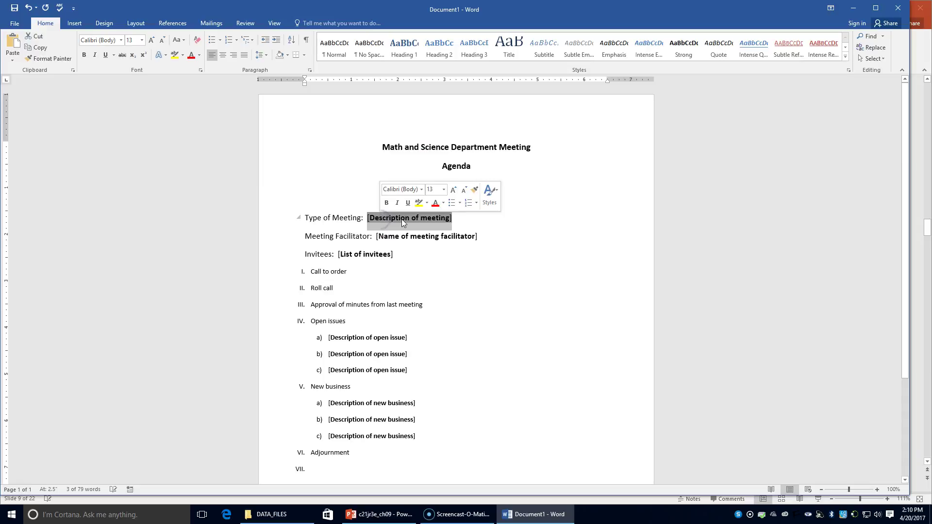
{"action": "type", "text": "Mon"}
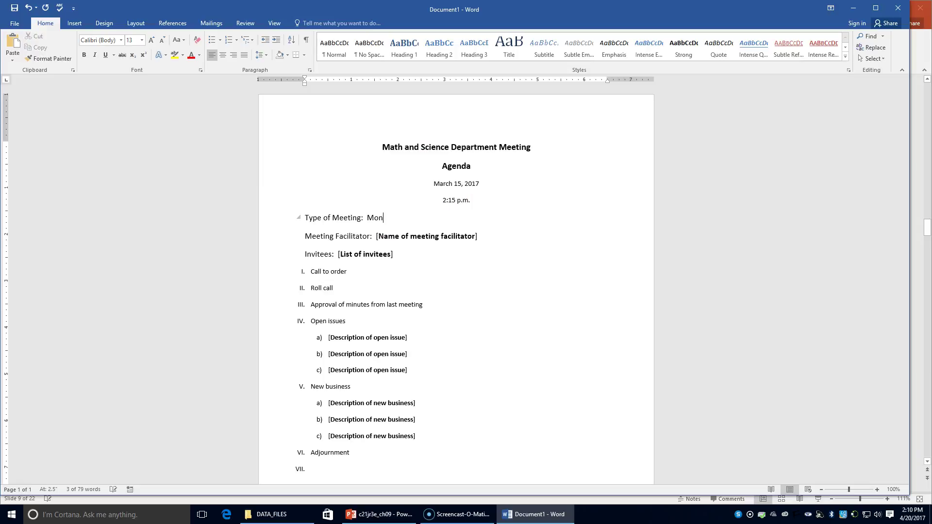
{"action": "type", "text": "thly Department Meeting"}
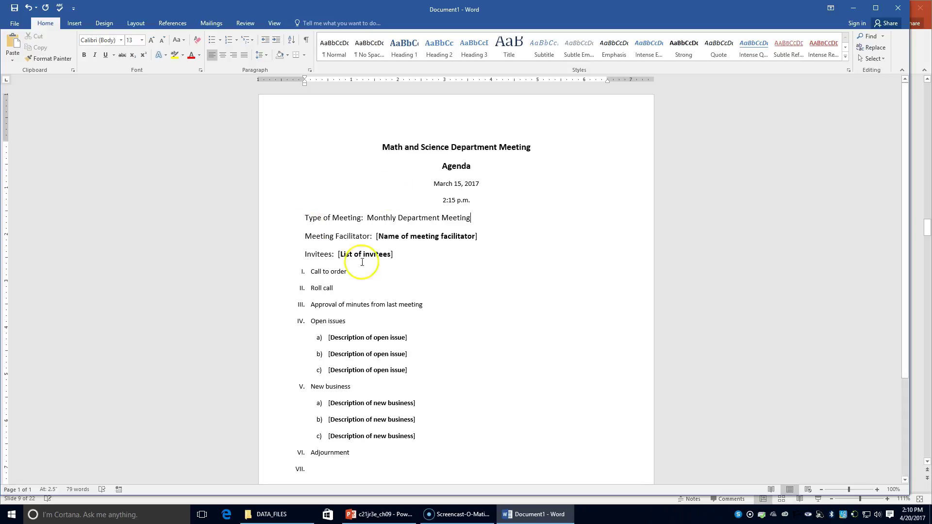
Replace the meeting facilitator placeholder with the facilitator's title and full name.
{"action": "left_click", "coordinate": [433, 235]}
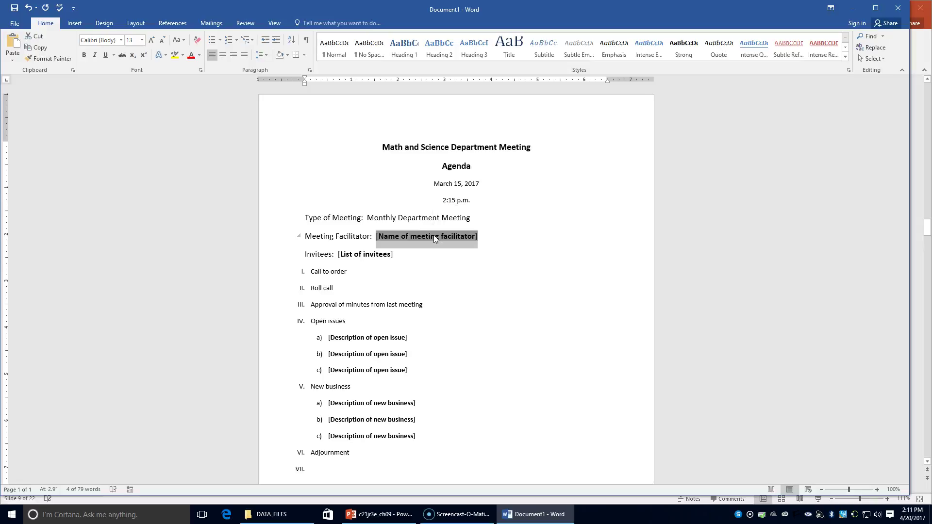
{"action": "type", "text": "Mr. eri"}
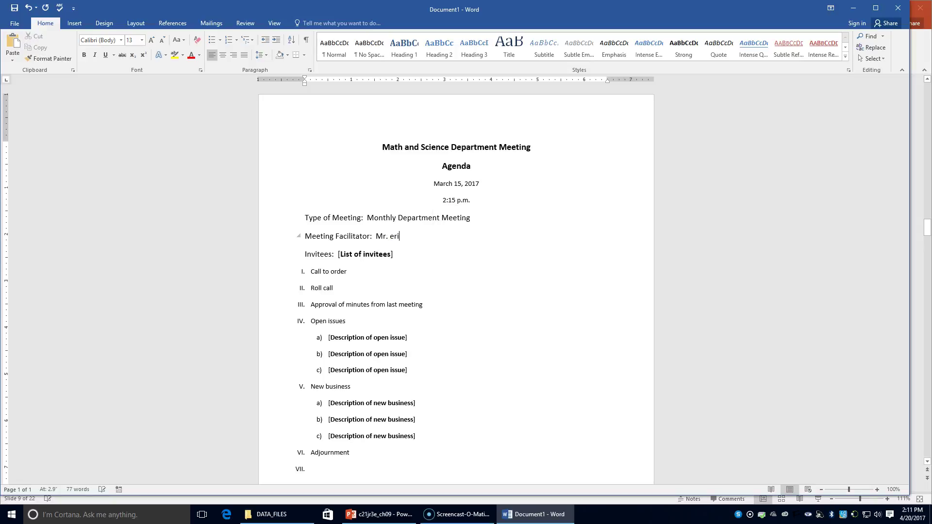
{"action": "key", "text": "BackSpace"}
{"action": "key", "text": "BackSpace"}
{"action": "key", "text": "BackSpace"}
{"action": "type", "text": "er"}
{"action": "key", "text": "BackSpace"}
{"action": "type", "text": "E"}
{"action": "type", "text": "ric Lill"}
{"action": "type", "text": "lefor"}
{"action": "type", "text": "d"}
{"action": "key", "text": "Tab"}
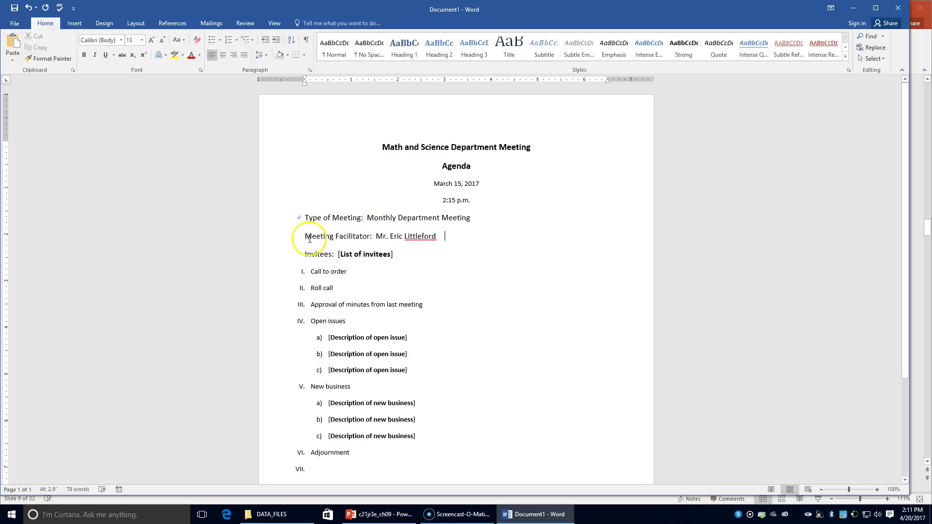
Replace the list of invitees placeholder with "All math and science teachers".
{"action": "left_click", "coordinate": [357, 259]}
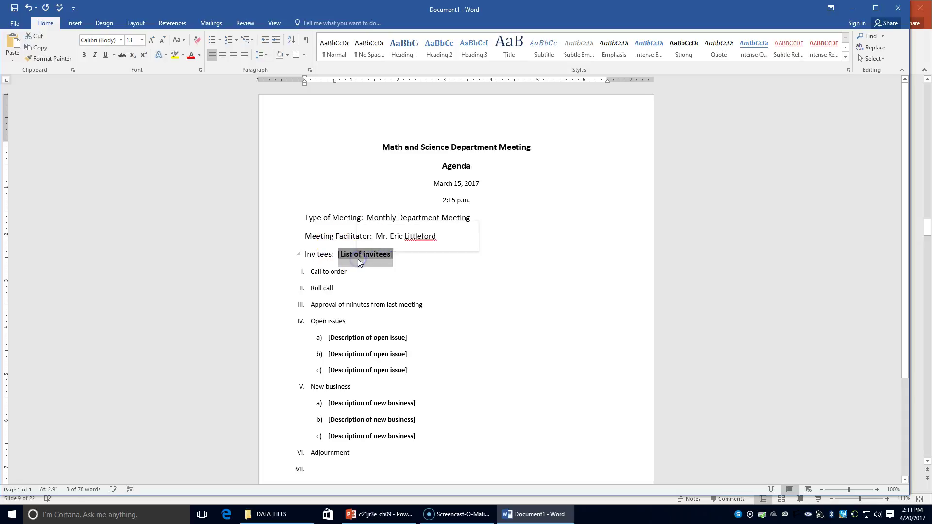
{"action": "type", "text": "All M"}
{"action": "key", "text": "BackSpace"}
{"action": "type", "text": "math and science teachers"}
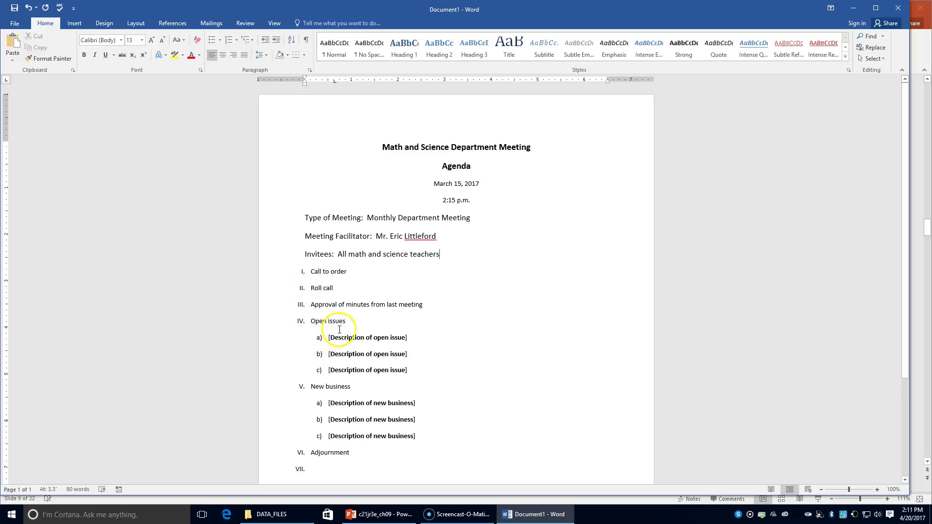
Under Open issues, fill in item a as "Selection of math textbooks" and item b as "Review of science teacher applications and resumes".
{"action": "left_click", "coordinate": [355, 339]}
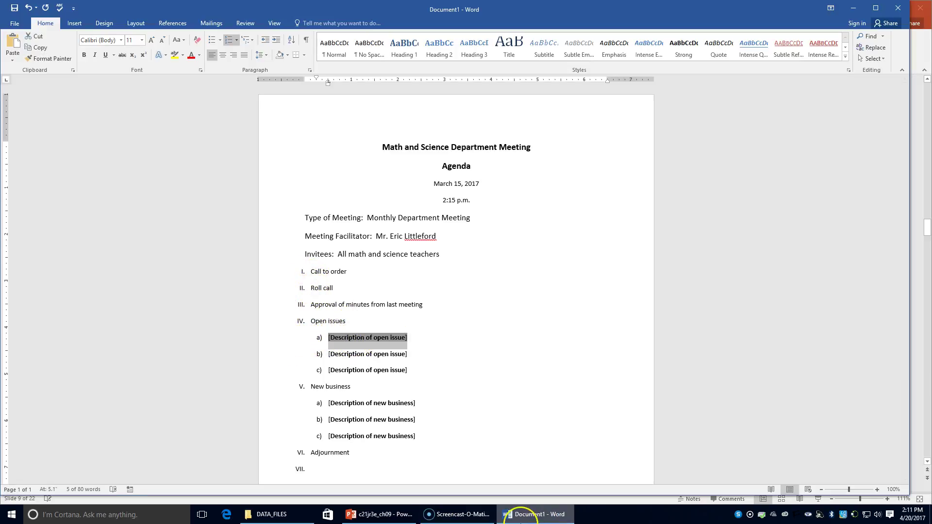
{"action": "type", "text": "seke"}
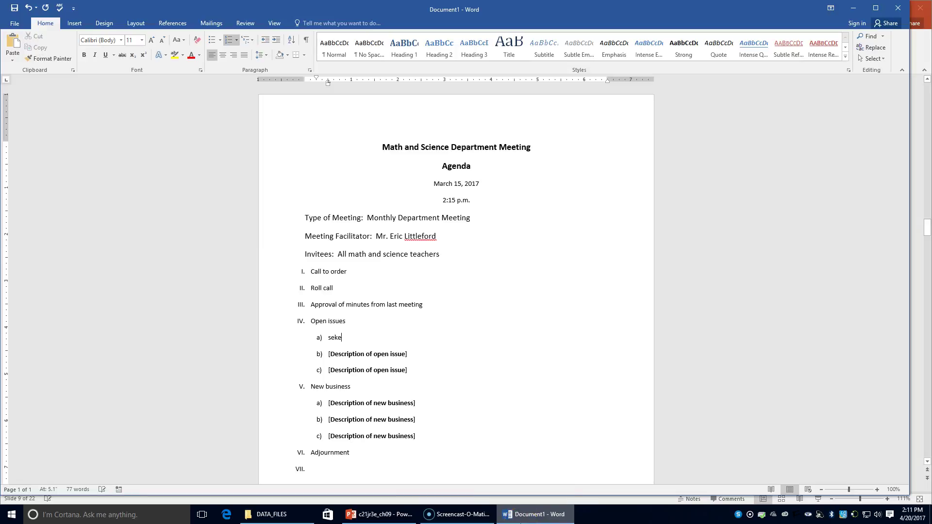
{"action": "type", "text": "ction of math textbooks"}
{"action": "left_click", "coordinate": [350, 354]}
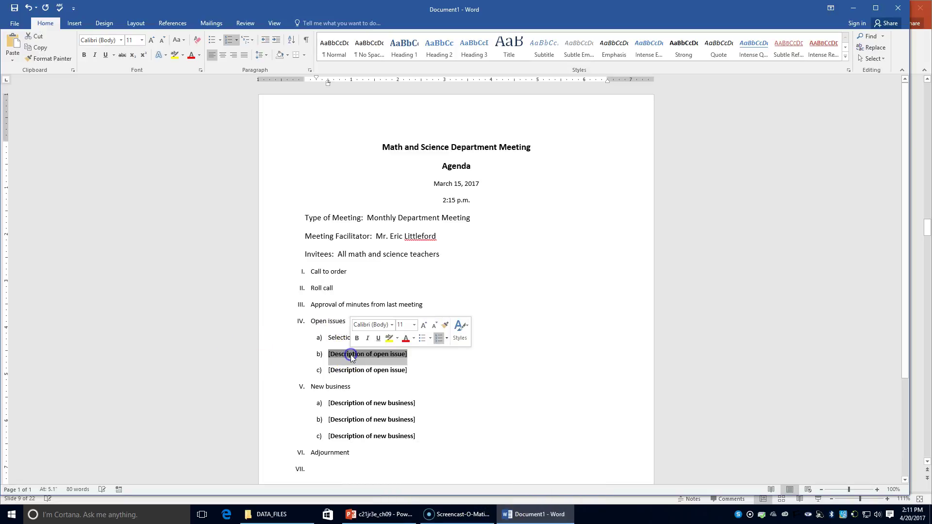
{"action": "type", "text": "Review of scien"}
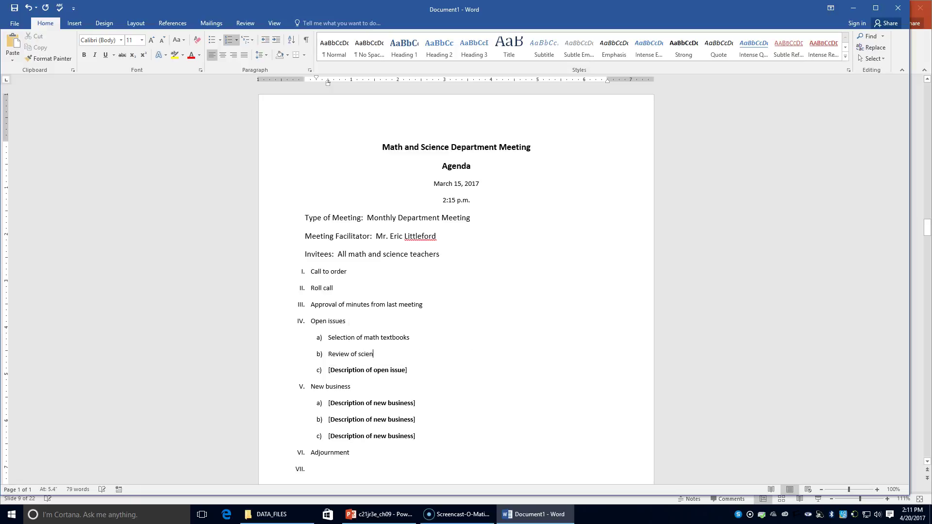
{"action": "type", "text": "ce teacher applications and resumes"}
Fill in item c under Open issues as "Selection of Science Fair Judges".
{"action": "left_click", "coordinate": [363, 373]}
{"action": "type", "text": "Se"}
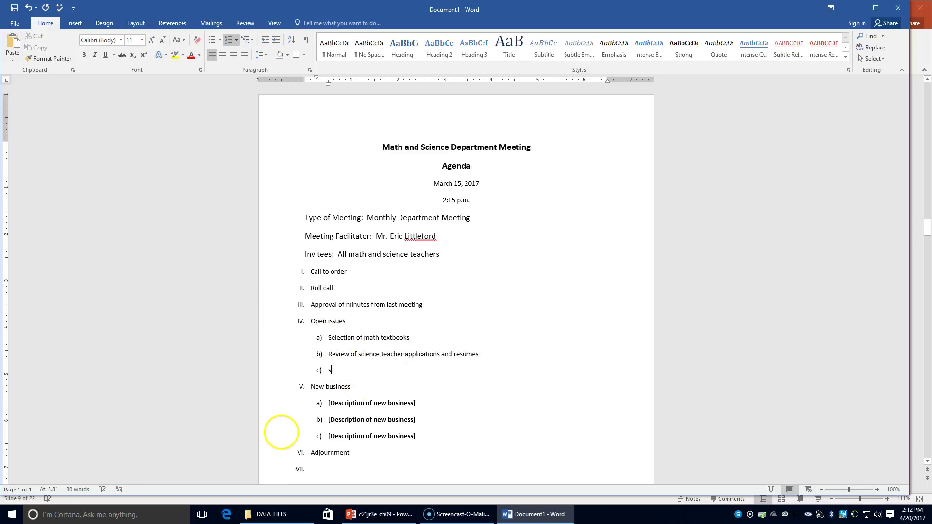
{"action": "type", "text": "lection of Science "}
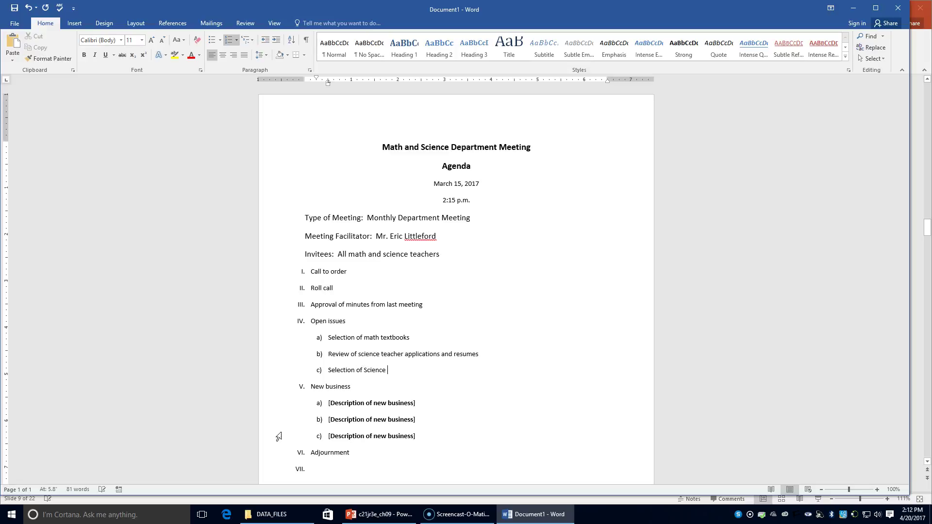
{"action": "type", "text": "Fair Judges"}
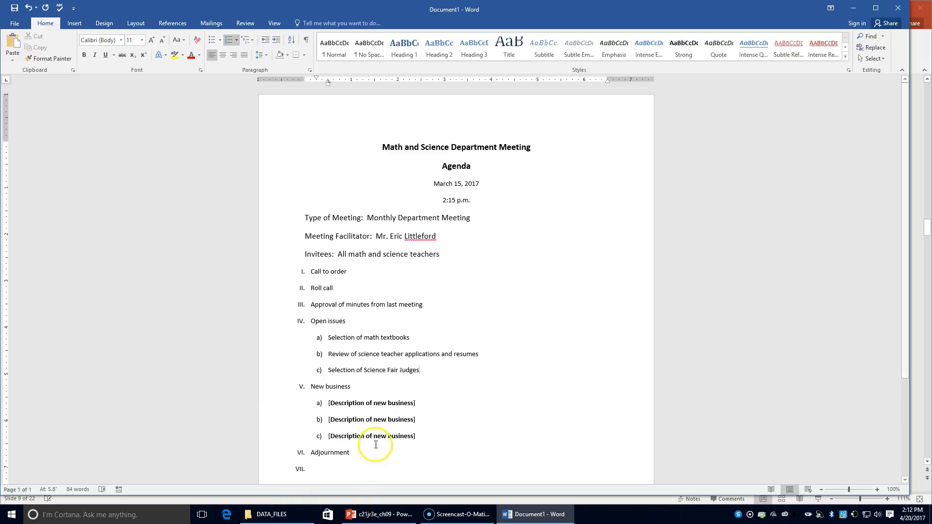
Under New business, fill in item a as "Interview dates for teacher applicants" and item b as "Selection of science textbooks".
{"action": "left_click", "coordinate": [376, 404]}
{"action": "type", "text": "Interview dat"}
{"action": "type", "text": "es for"}
{"action": "type", "text": " teacher app"}
{"action": "type", "text": "lica"}
{"action": "type", "text": "ant"}
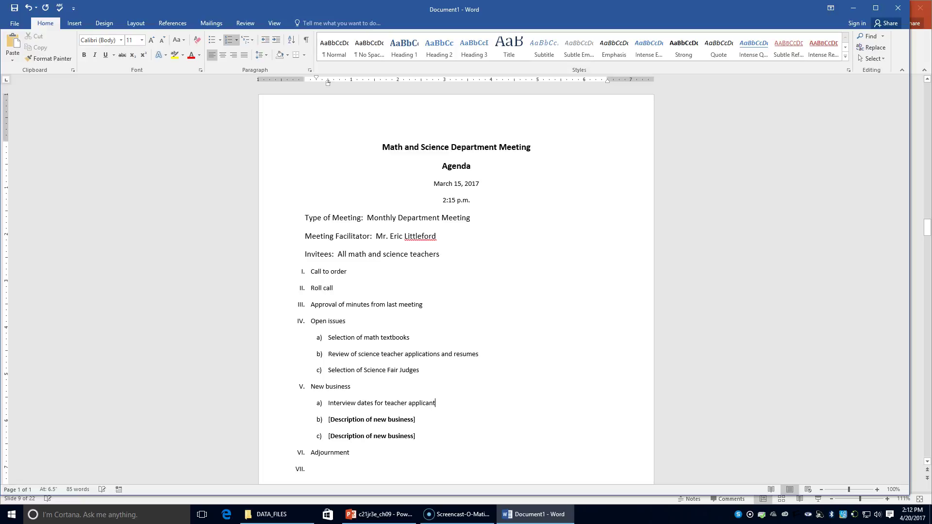
{"action": "left_click", "coordinate": [365, 421]}
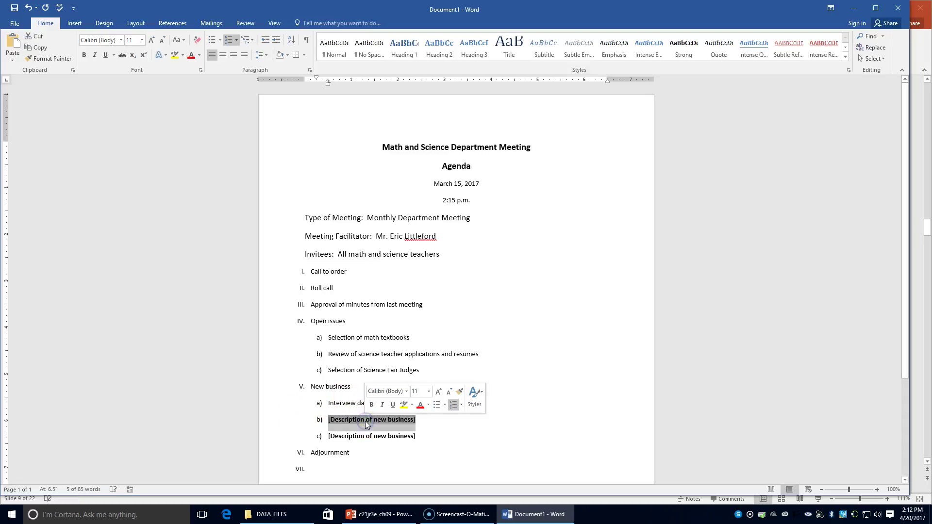
{"action": "type", "text": "Se"}
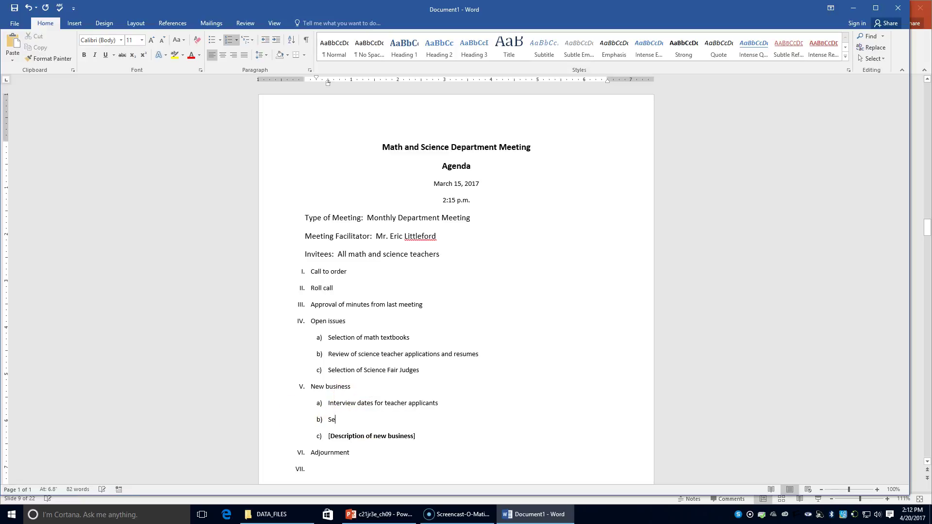
{"action": "type", "text": "lection of science textbooks"}
Delete the unused item c under New business, including its letter and empty line.
{"action": "left_click", "coordinate": [378, 432]}
{"action": "key", "text": "Delete"}
{"action": "mouse_move", "coordinate": [365, 498]}
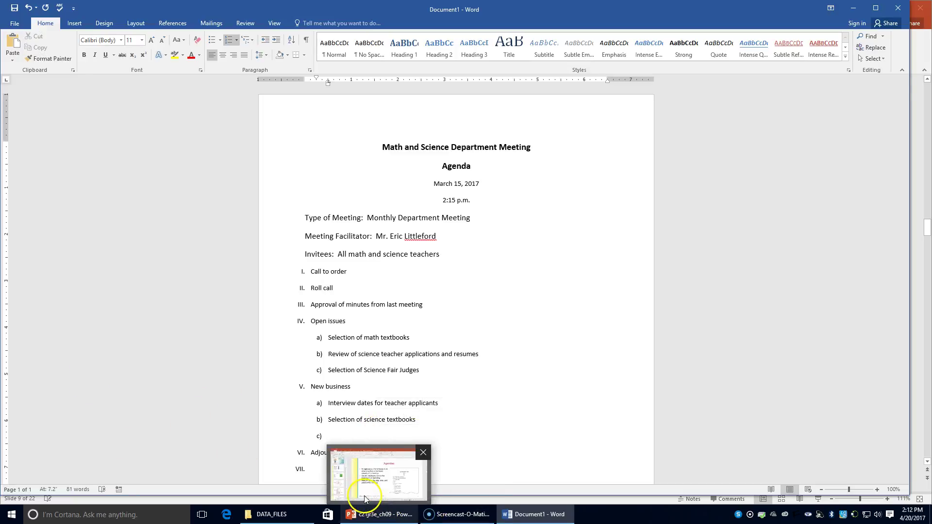
{"action": "key", "text": "BackSpace"}
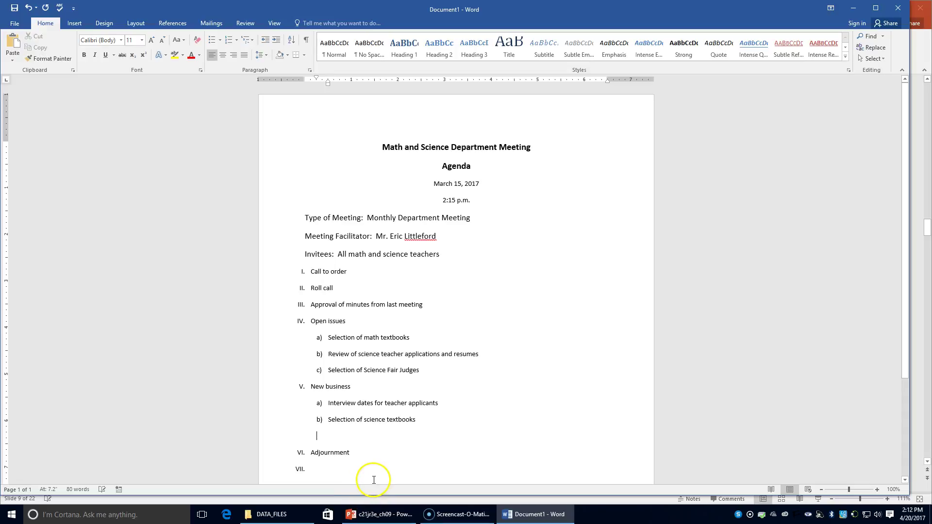
{"action": "key", "text": "BackSpace"}
{"action": "scroll", "coordinate": [348, 444], "scroll_direction": "down", "scroll_amount": 1}
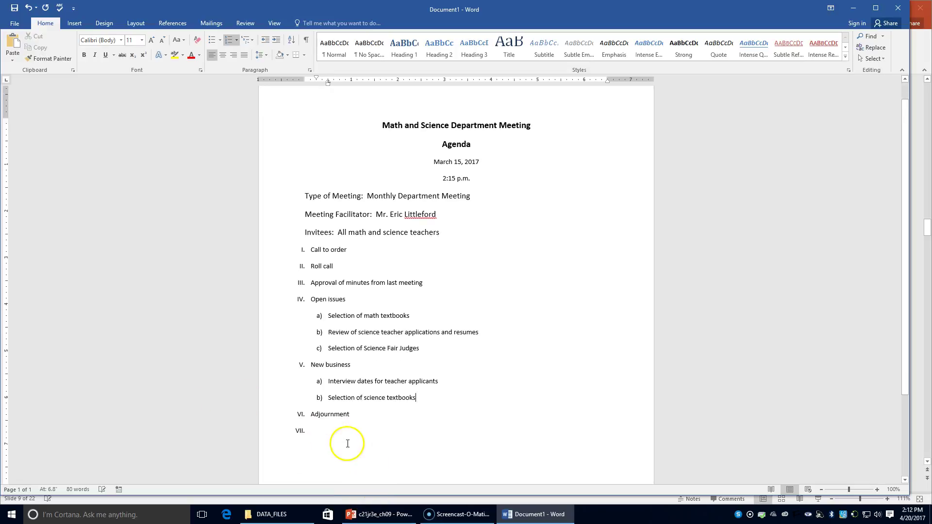
Remove the empty numbered item after Adjournment at the end of the agenda.
{"action": "scroll", "coordinate": [347, 444], "scroll_direction": "down", "scroll_amount": 1}
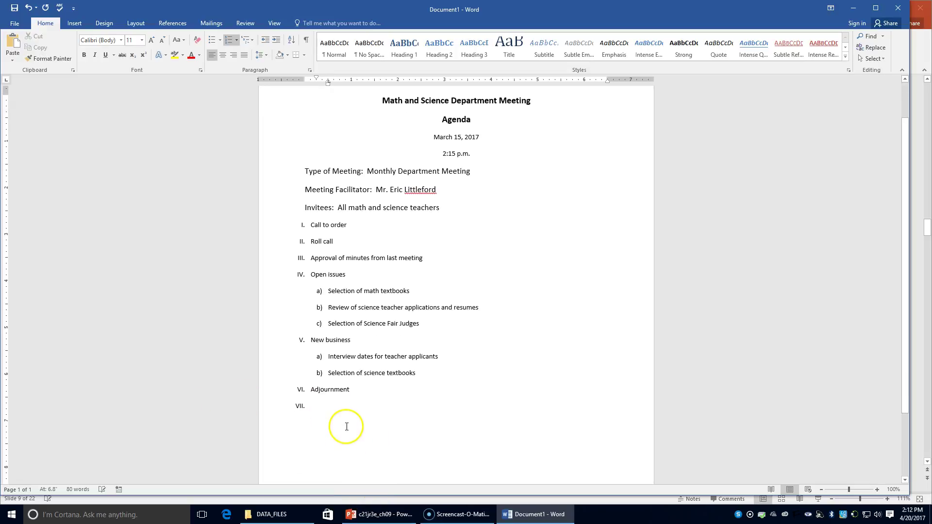
{"action": "left_click", "coordinate": [322, 410]}
{"action": "key", "text": "BackSpace"}
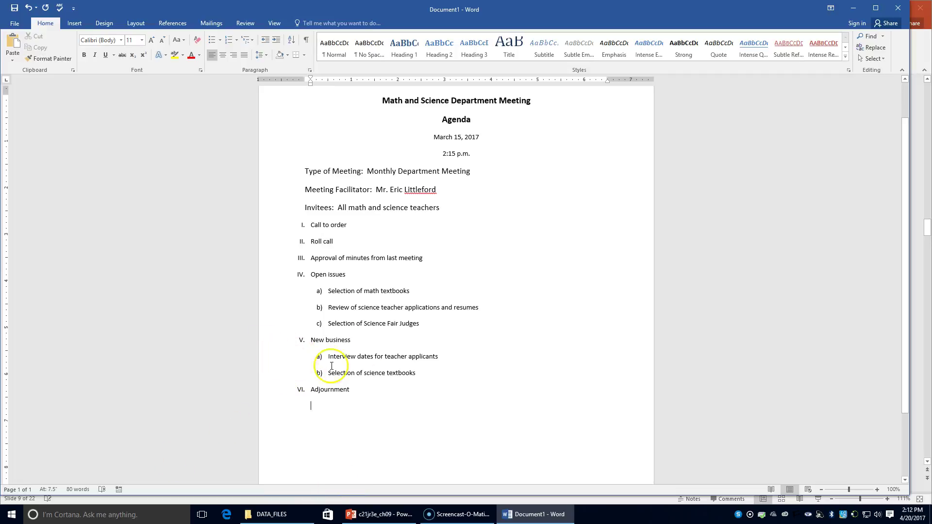
Save the agenda as a Word document named "65a agenda" in the Chapter 9 folder.
{"action": "left_click", "coordinate": [15, 23]}
{"action": "left_click", "coordinate": [47, 121]}
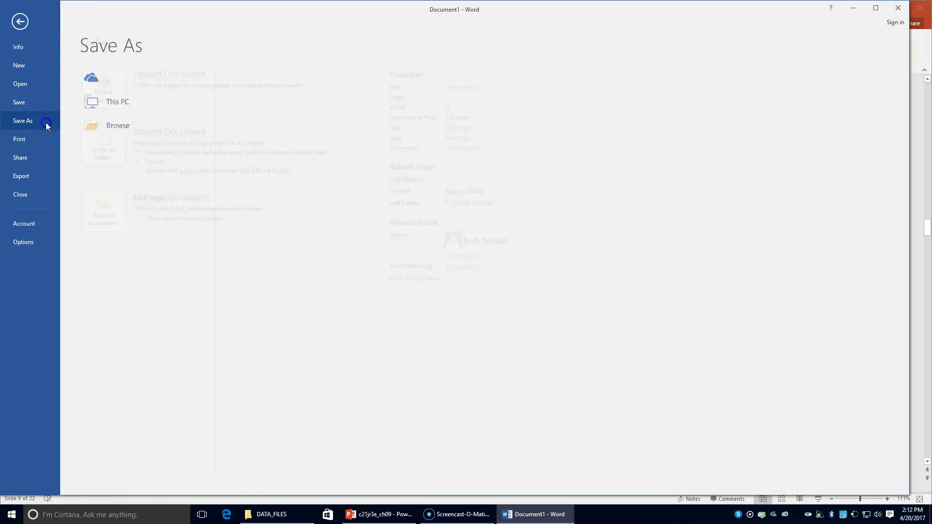
{"action": "left_click", "coordinate": [360, 94]}
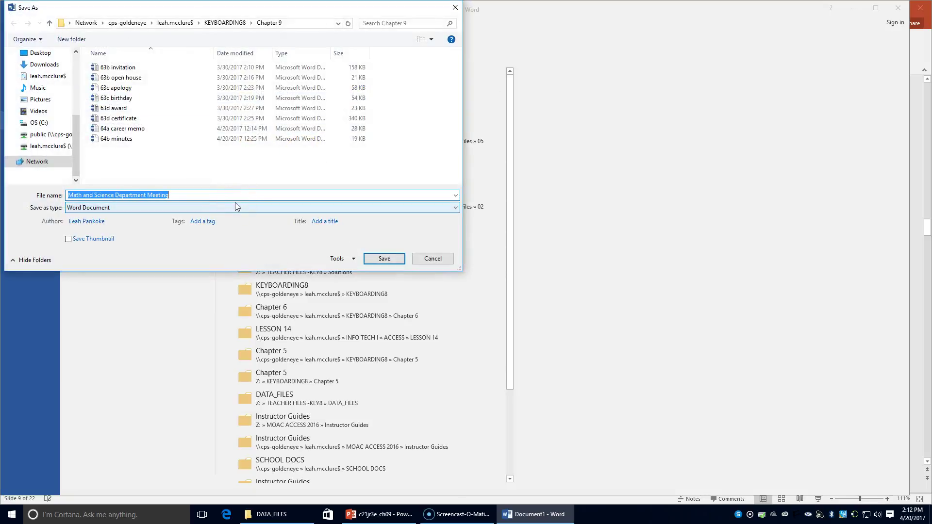
{"action": "type", "text": "65a agend"}
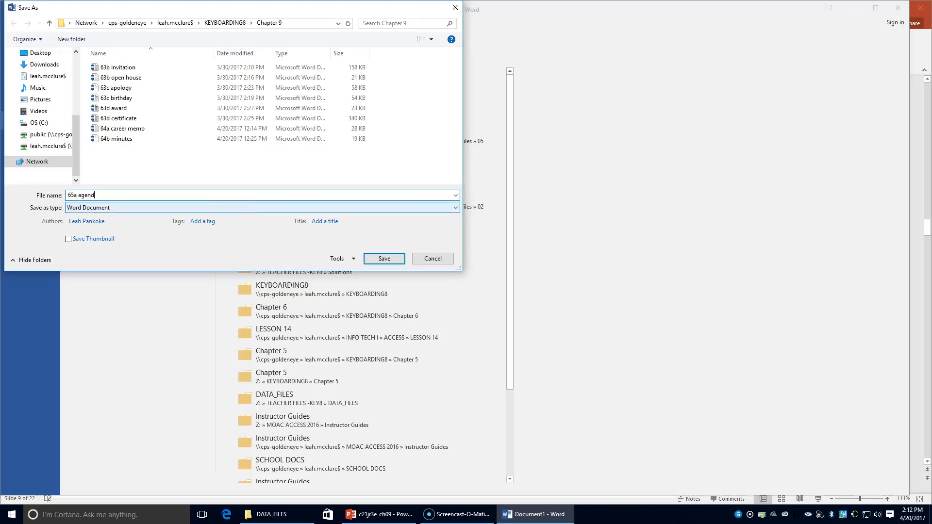
{"action": "type", "text": "a"}
{"action": "key", "text": "Return"}
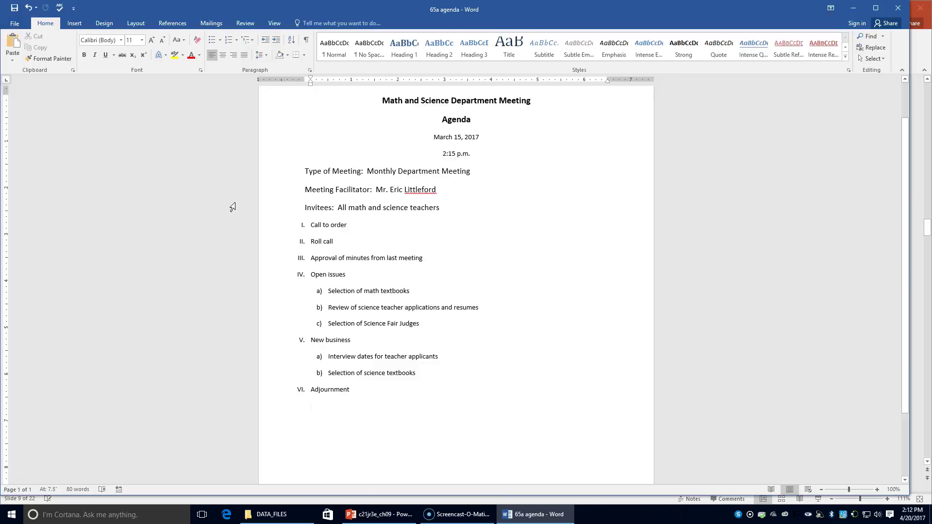
Switch to the c21jr3e_ch09 PowerPoint presentation and view slide 10, Fax Cover Pages.
{"action": "left_click", "coordinate": [378, 514]}
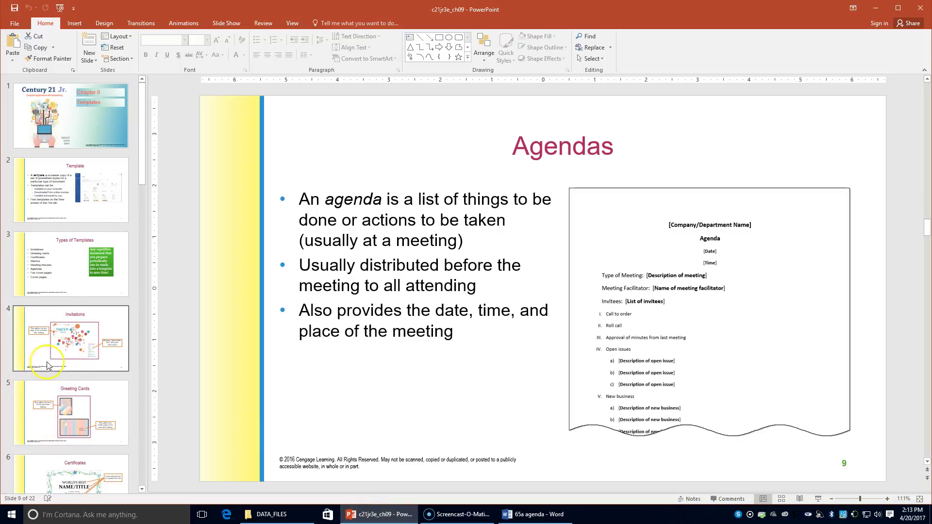
{"action": "scroll", "coordinate": [52, 382], "scroll_direction": "down", "scroll_amount": 2}
{"action": "scroll", "coordinate": [52, 383], "scroll_direction": "down", "scroll_amount": 7}
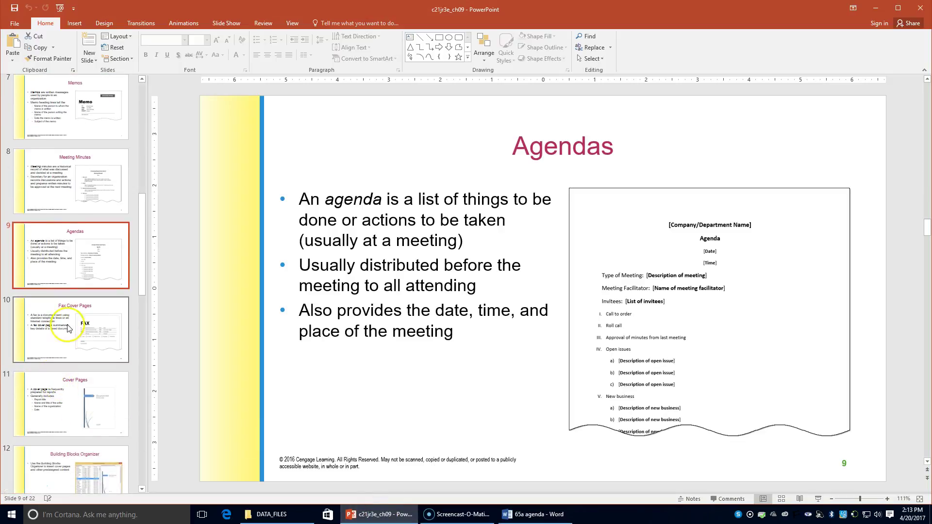
{"action": "left_click", "coordinate": [68, 335]}
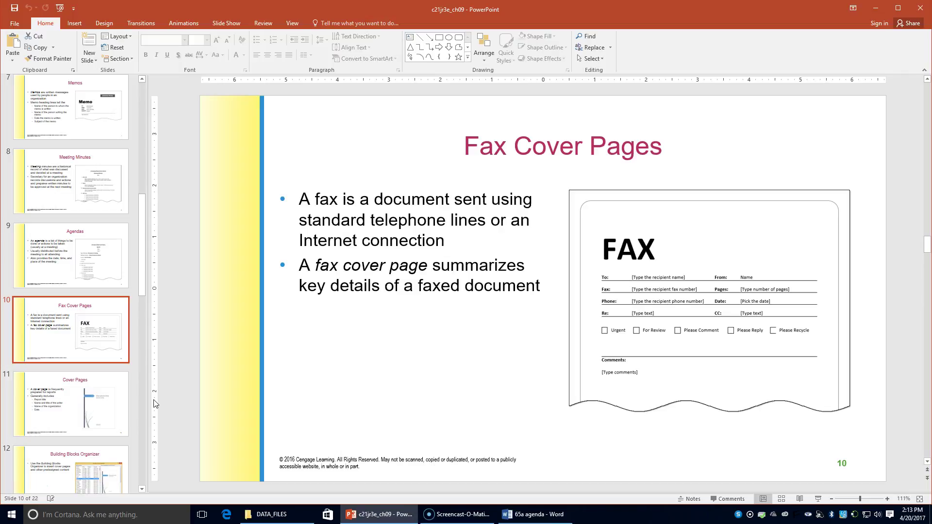
Open the df 65b fax template from the DATA_FILES folder and enter the recipient's name in the To field.
{"action": "left_click", "coordinate": [266, 514]}
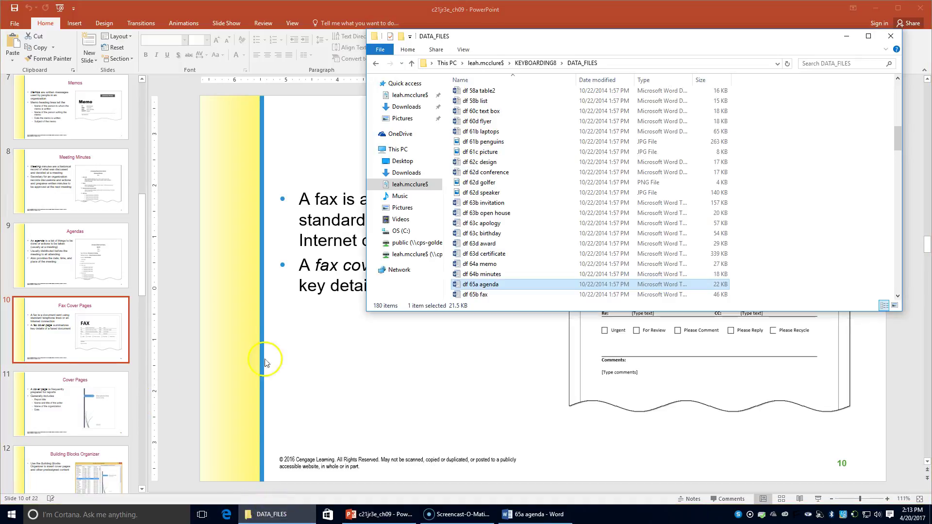
{"action": "double_click", "coordinate": [489, 296]}
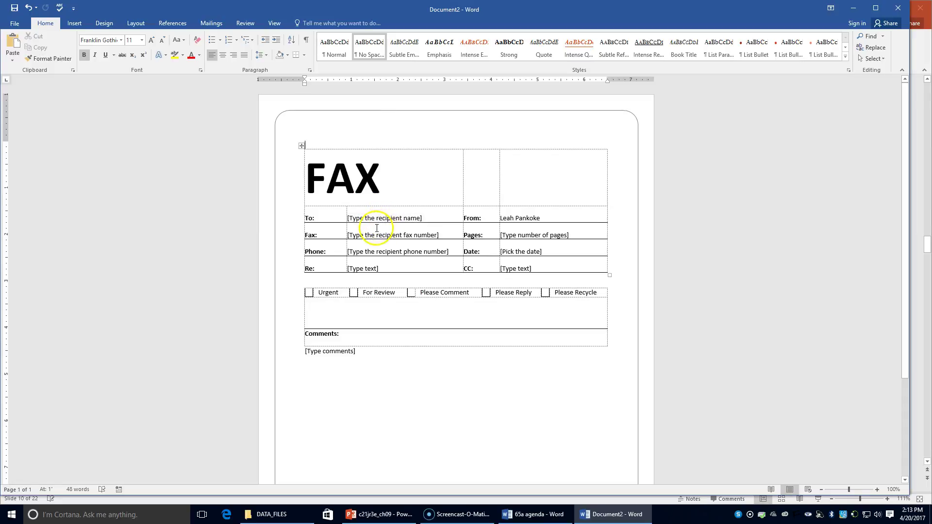
{"action": "left_click", "coordinate": [400, 219]}
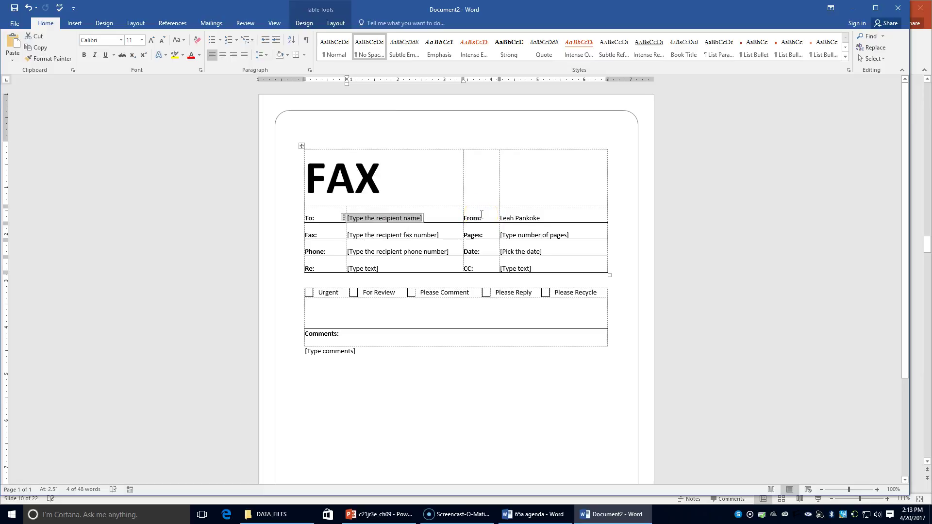
{"action": "type", "text": "Mrs. Rit"}
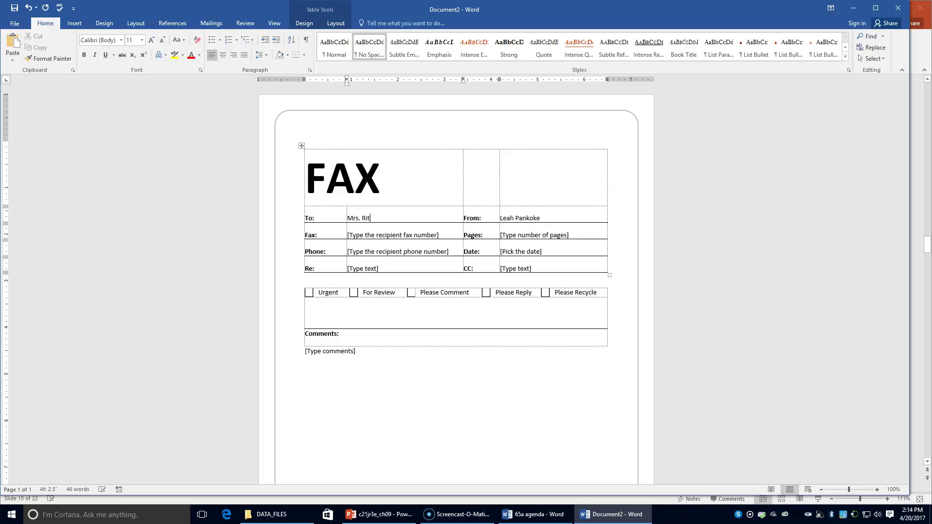
{"action": "type", "text": "a Greenwood"}
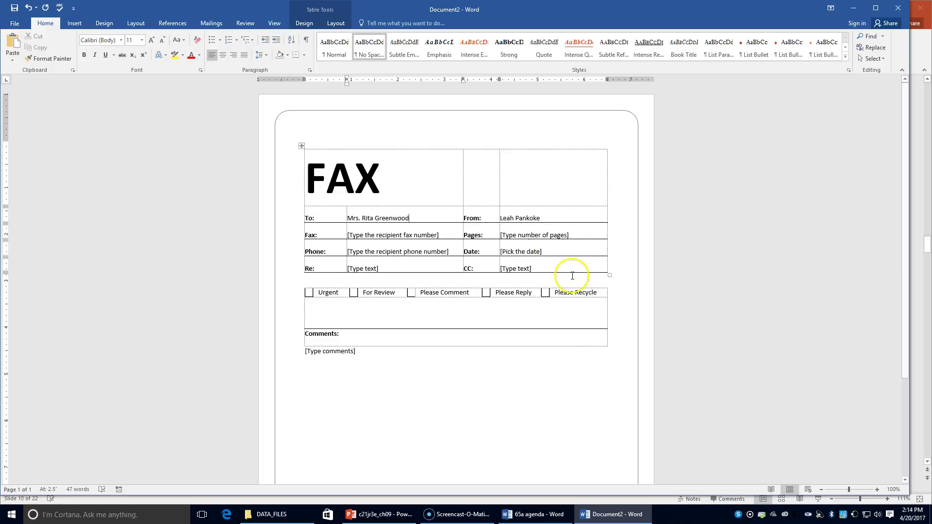
{"action": "left_click", "coordinate": [521, 216]}
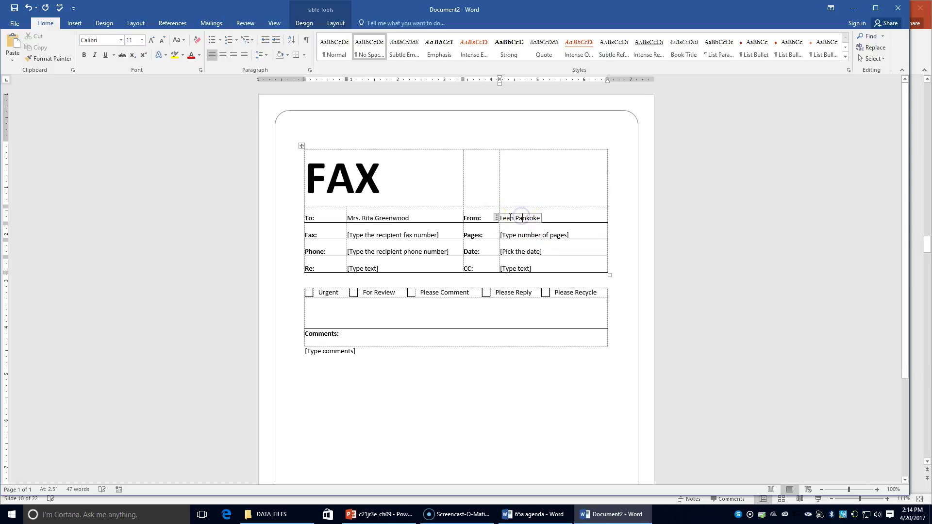
Fill in the recipient's fax number, correcting the mistyped area code.
{"action": "left_click", "coordinate": [388, 234]}
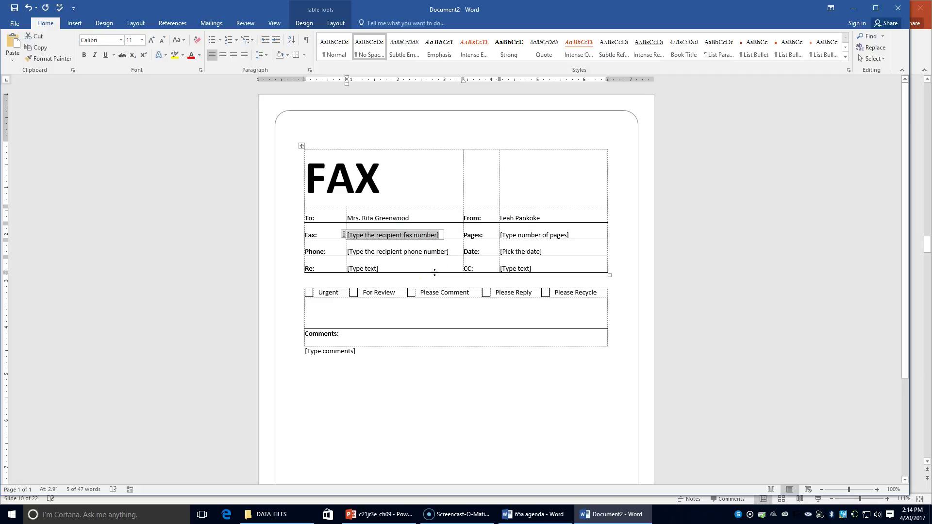
{"action": "type", "text": "726-555-"}
{"action": "left_click", "coordinate": [357, 235]}
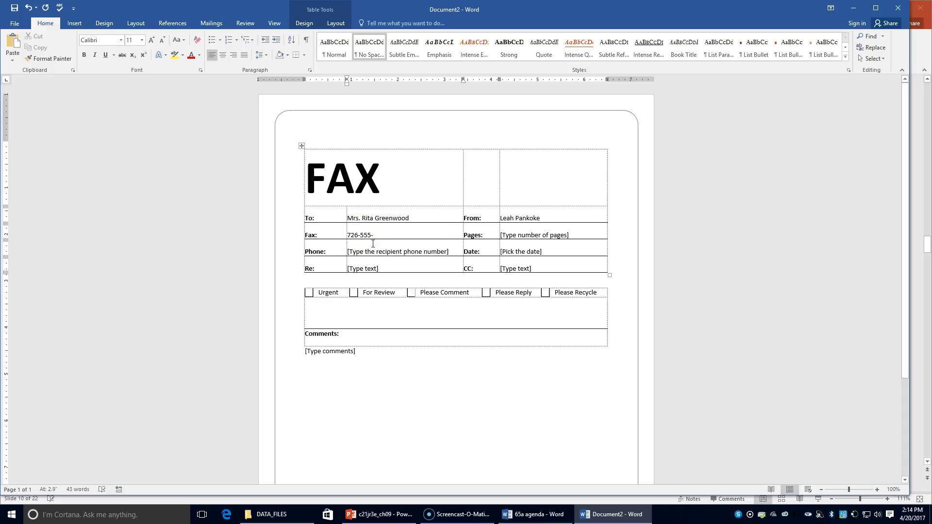
{"action": "key", "text": "BackSpace"}
{"action": "type", "text": "7-555-"}
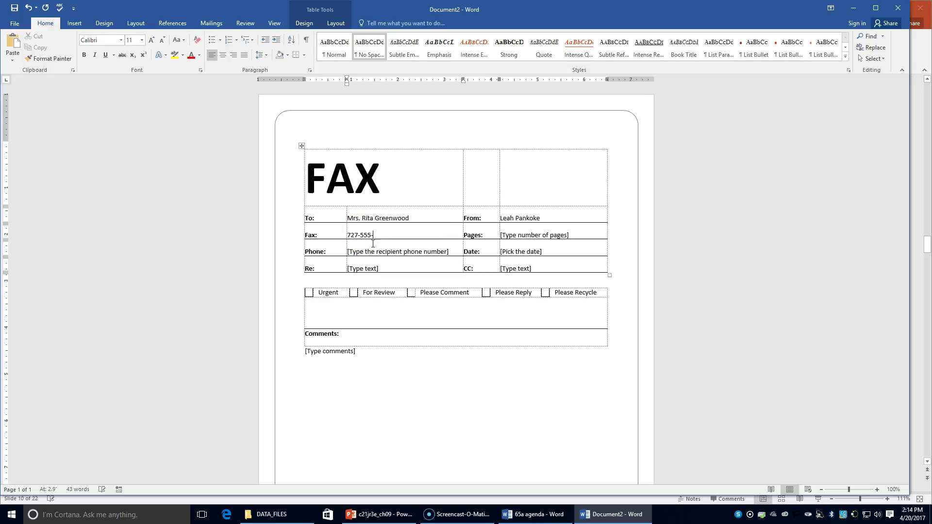
{"action": "type", "text": "0122"}
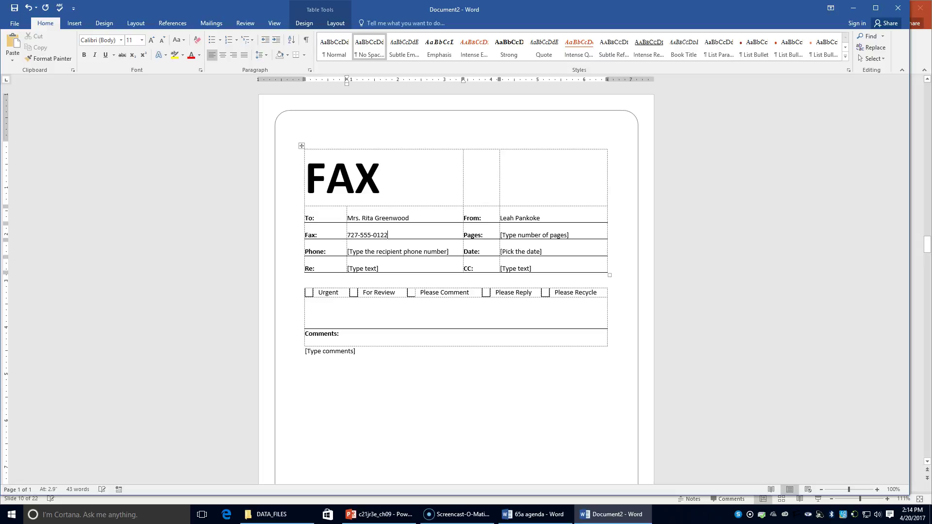
Enter "Six" as the number of pages on the fax cover page.
{"action": "key", "text": "Tab"}
{"action": "key", "text": "Tab"}
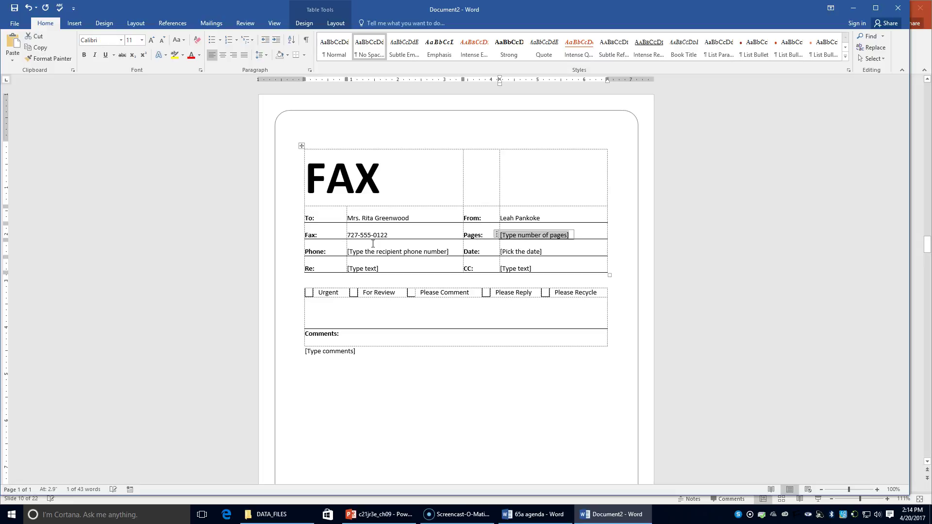
{"action": "type", "text": "So"}
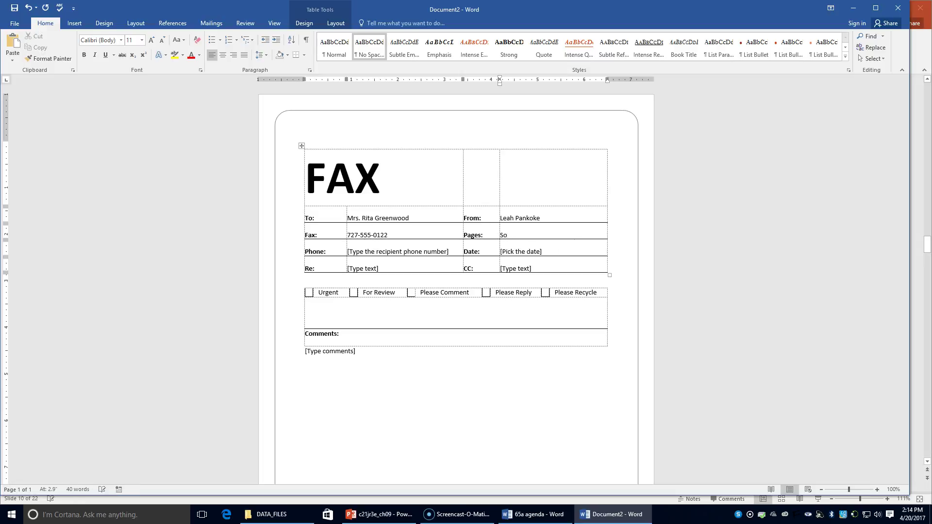
{"action": "key", "text": "BackSpace"}
{"action": "type", "text": "ix"}
Fill in the recipient's phone number in the Phone field.
{"action": "key", "text": "Tab"}
{"action": "key", "text": "Tab"}
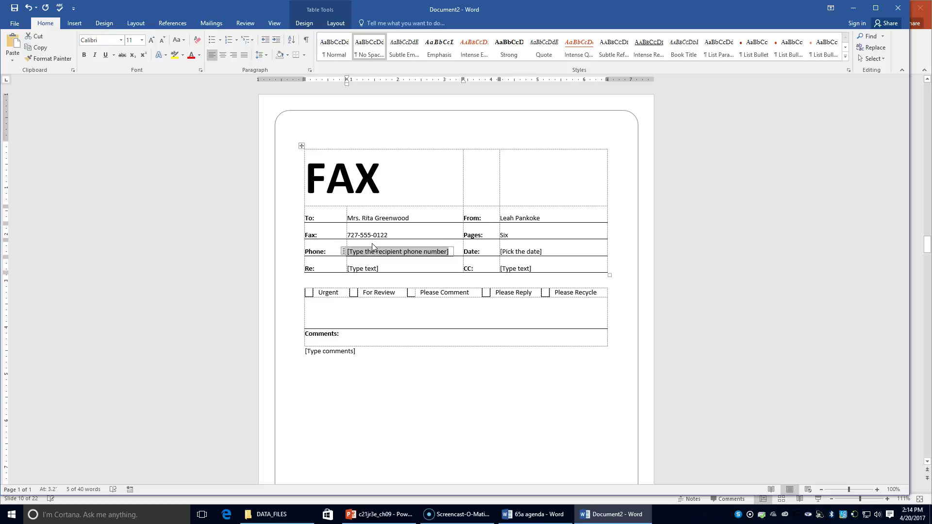
{"action": "type", "text": "727-"}
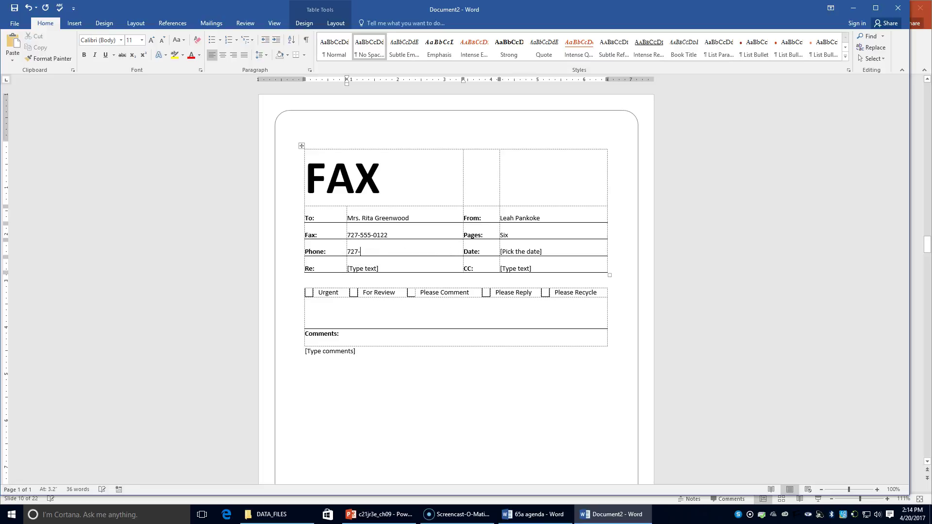
{"action": "type", "text": "555-0129"}
Set the fax date to April 20, 2017 using the date picker.
{"action": "key", "text": "Tab"}
{"action": "key", "text": "Tab"}
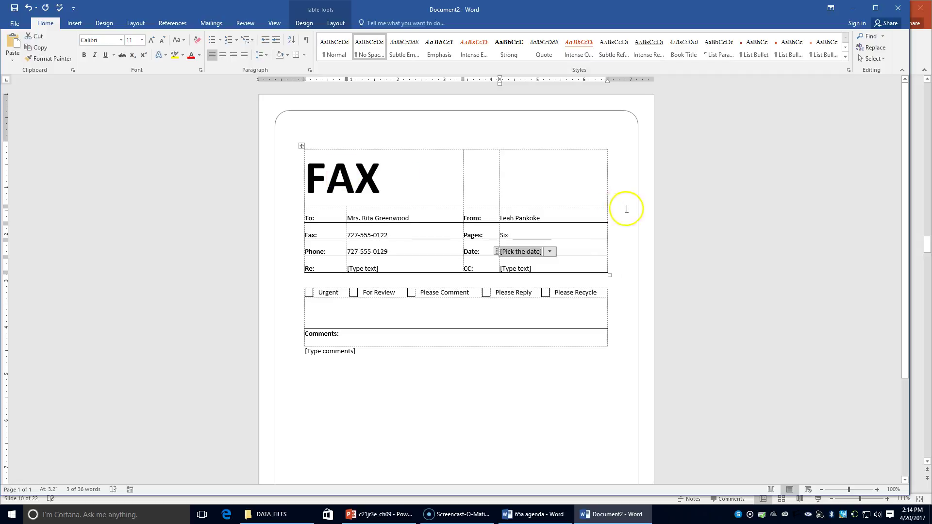
{"action": "left_click", "coordinate": [550, 252]}
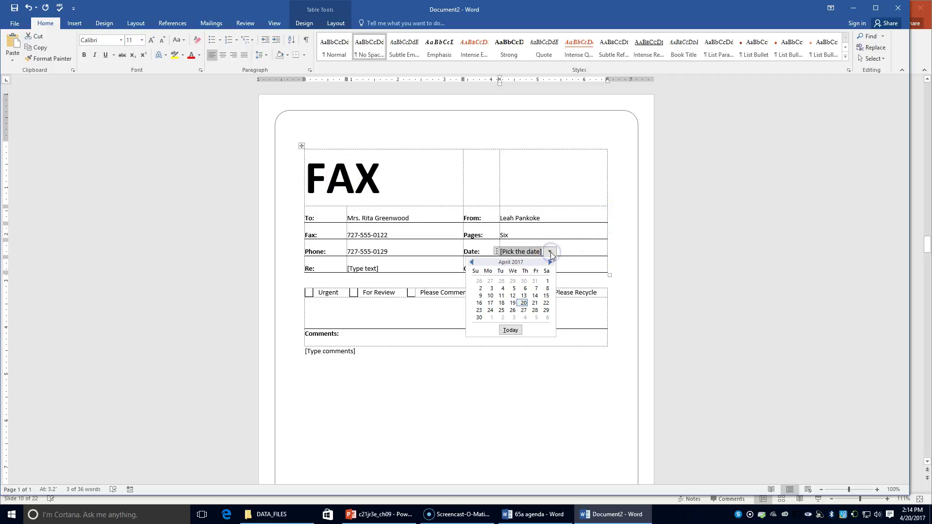
{"action": "left_click", "coordinate": [523, 303]}
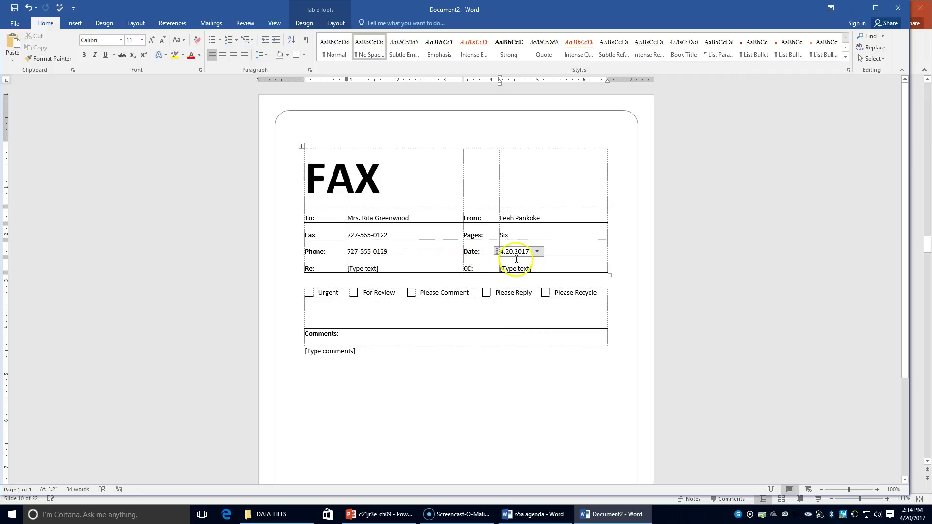
Enter "Johnson Street Proposal" in the Re field and "None" in the CC field.
{"action": "left_click", "coordinate": [368, 268]}
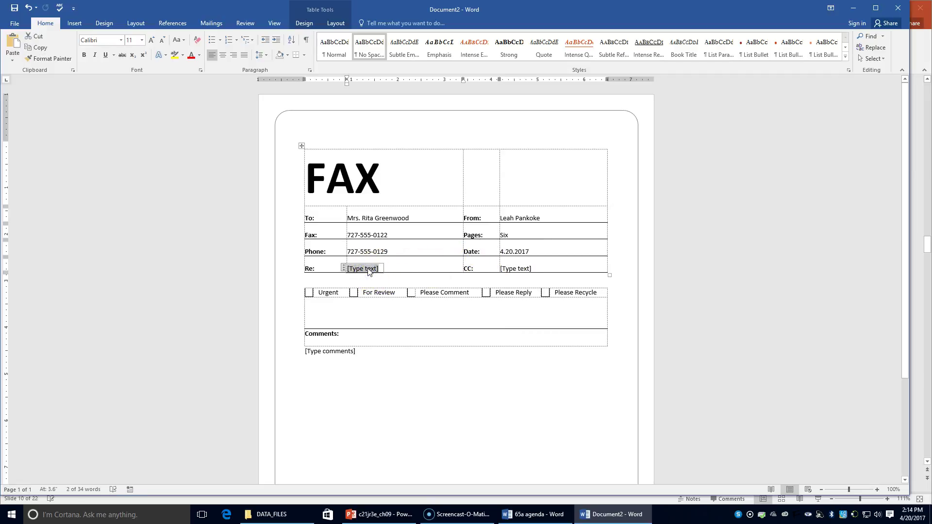
{"action": "left_click", "coordinate": [502, 260]}
{"action": "type", "text": "Joh"}
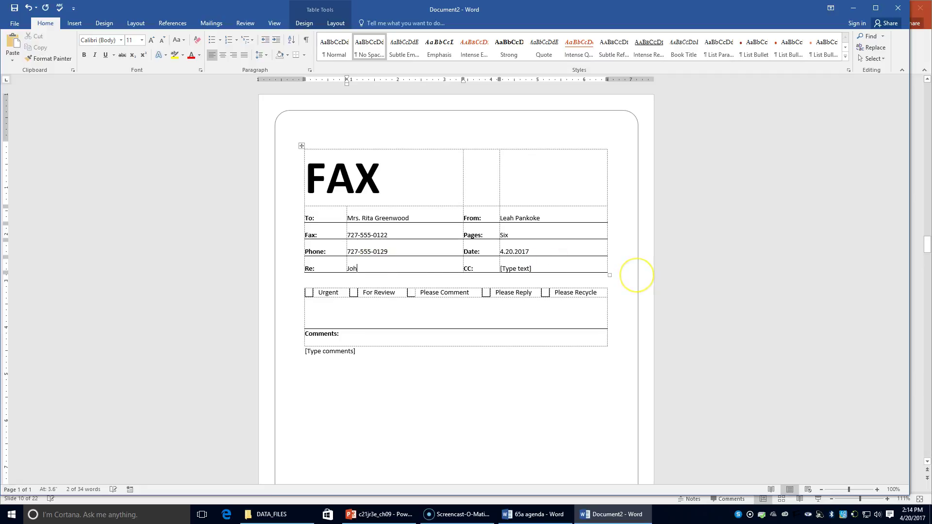
{"action": "type", "text": "nson Street Prop"}
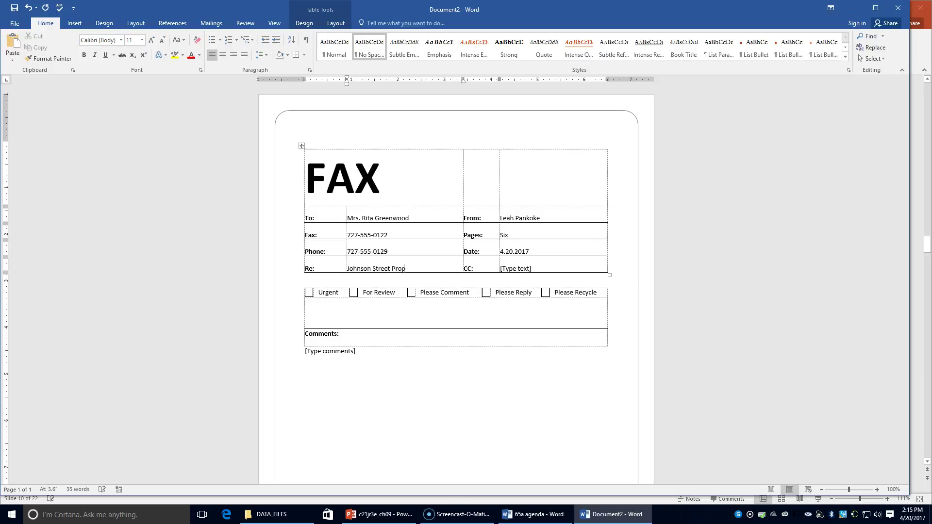
{"action": "type", "text": "osal"}
{"action": "key", "text": "Tab"}
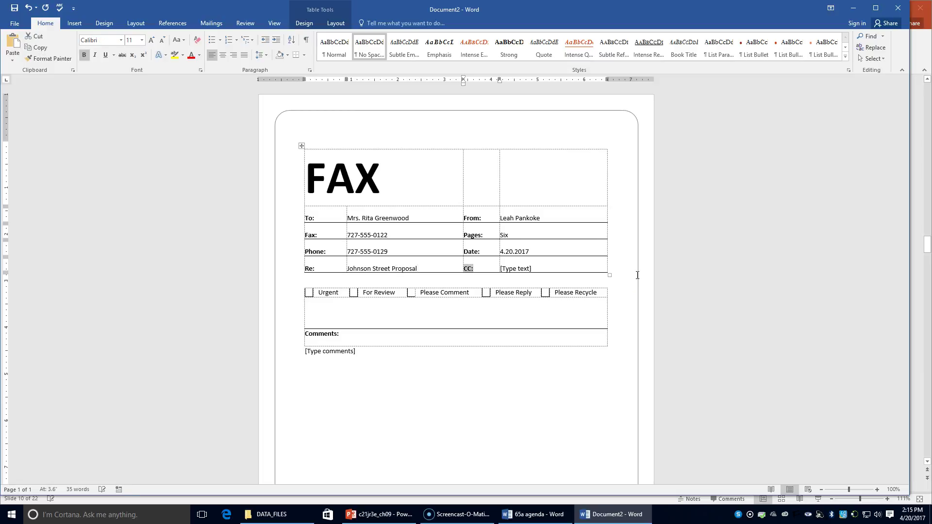
{"action": "key", "text": "Tab"}
{"action": "type", "text": "None"}
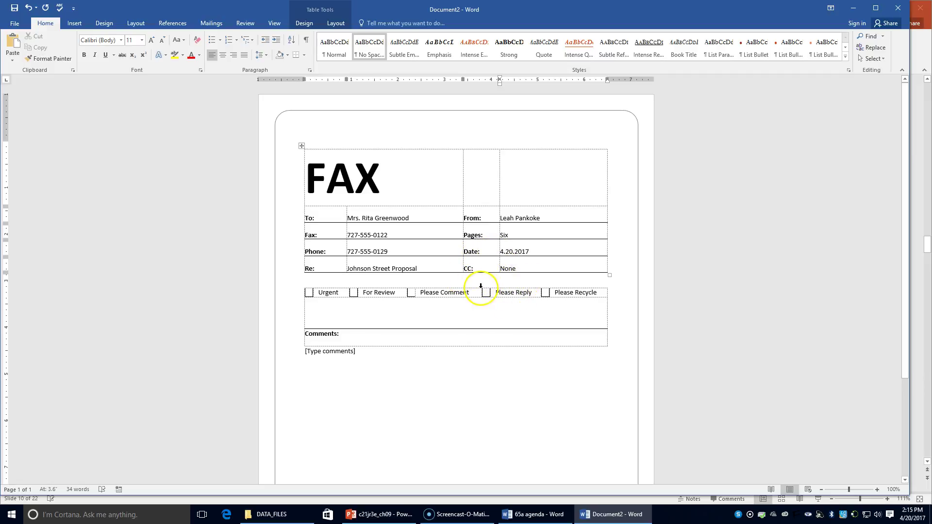
Mark the For Review box with an x.
{"action": "left_click", "coordinate": [309, 292]}
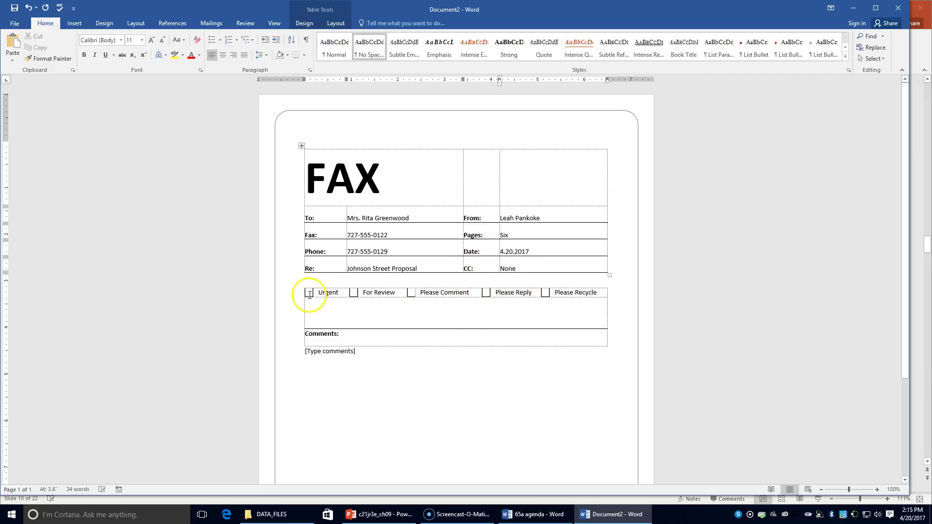
{"action": "left_click", "coordinate": [354, 292]}
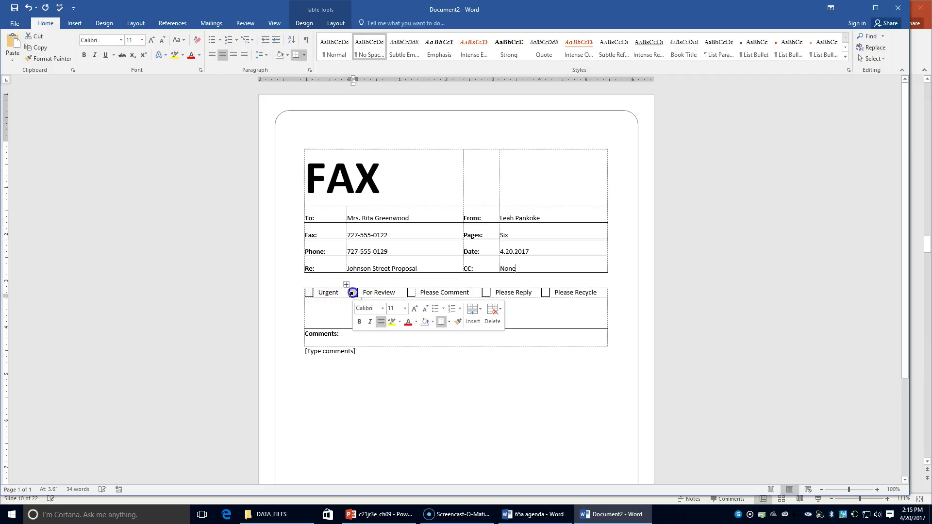
{"action": "type", "text": "X"}
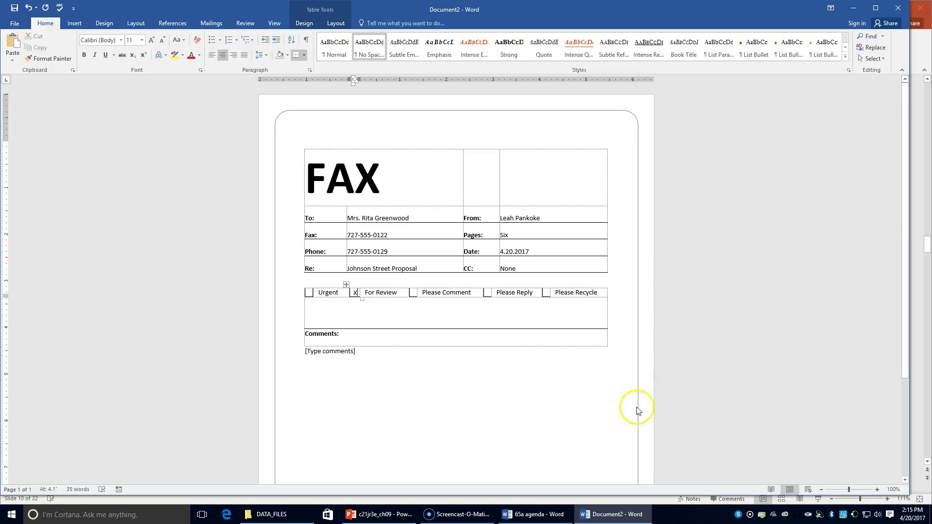
Enter "I'll call you on Friday to set up an appointment to discuss the proposal." directly after the Comments label.
{"action": "left_click", "coordinate": [396, 337]}
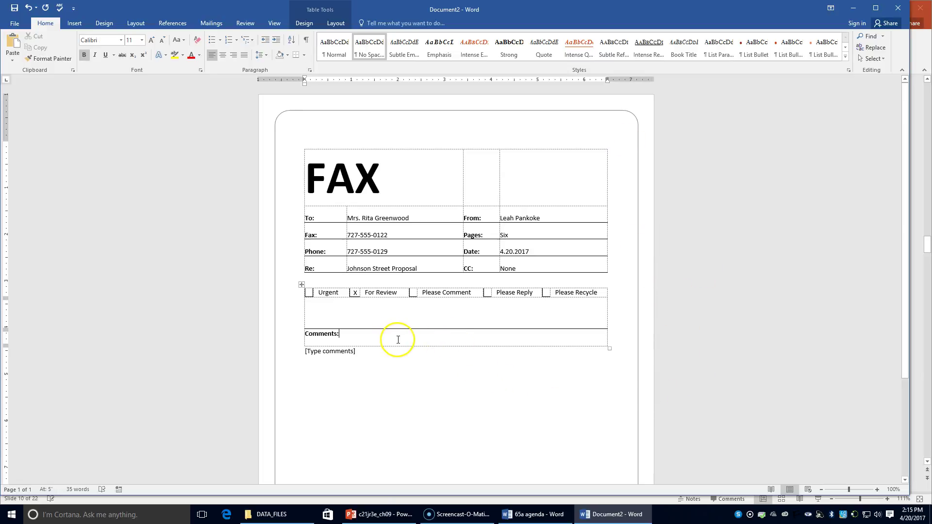
{"action": "key", "text": "alt"}
{"action": "key", "text": "i"}
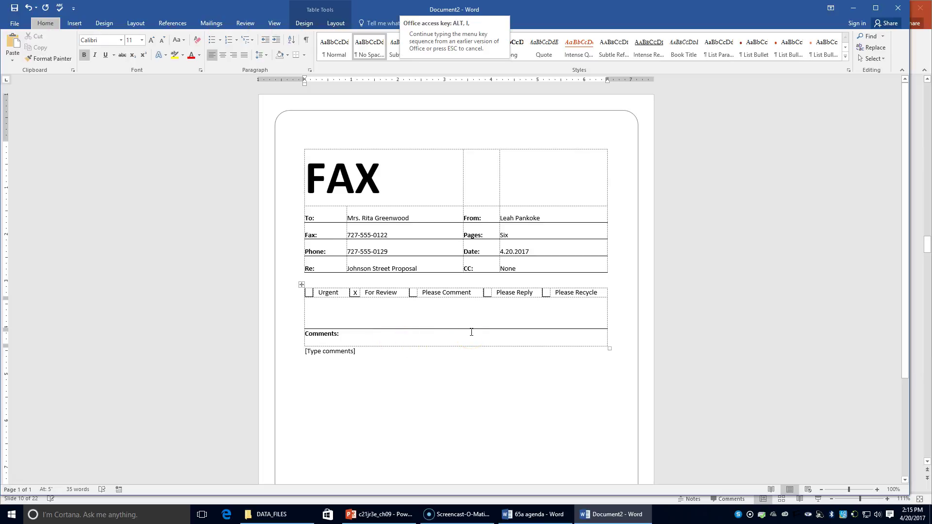
{"action": "left_click", "coordinate": [471, 333]}
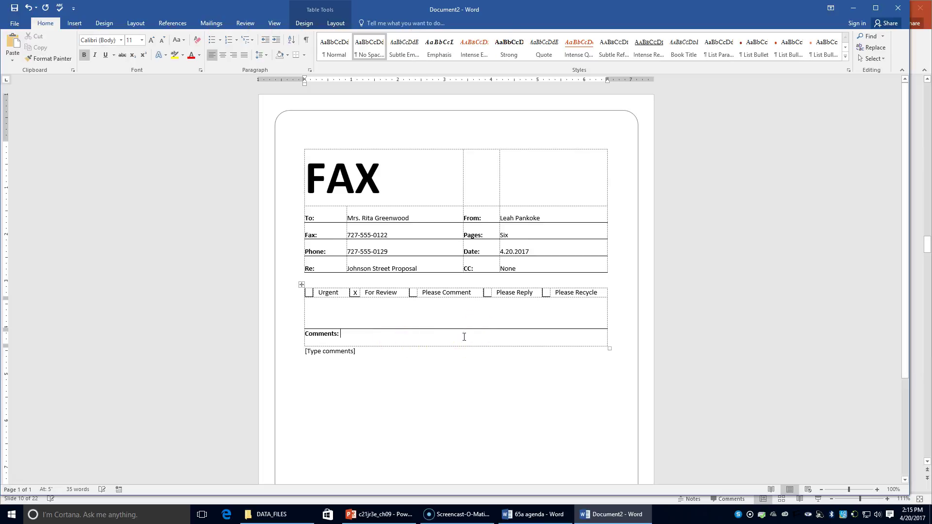
{"action": "type", "text": "I"}
{"action": "type", "text": "';"}
{"action": "key", "text": "BackSpace"}
{"action": "type", "text": "ll call you on Frid"}
{"action": "type", "text": "a"}
{"action": "key", "text": "BackSpace"}
{"action": "type", "text": "o"}
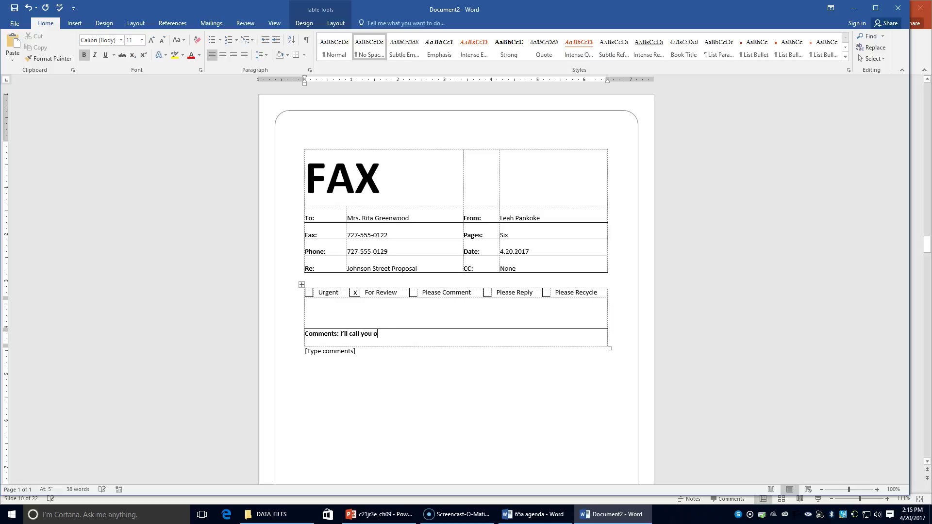
{"action": "type", "text": "n Friday to set up an appointment to dis"}
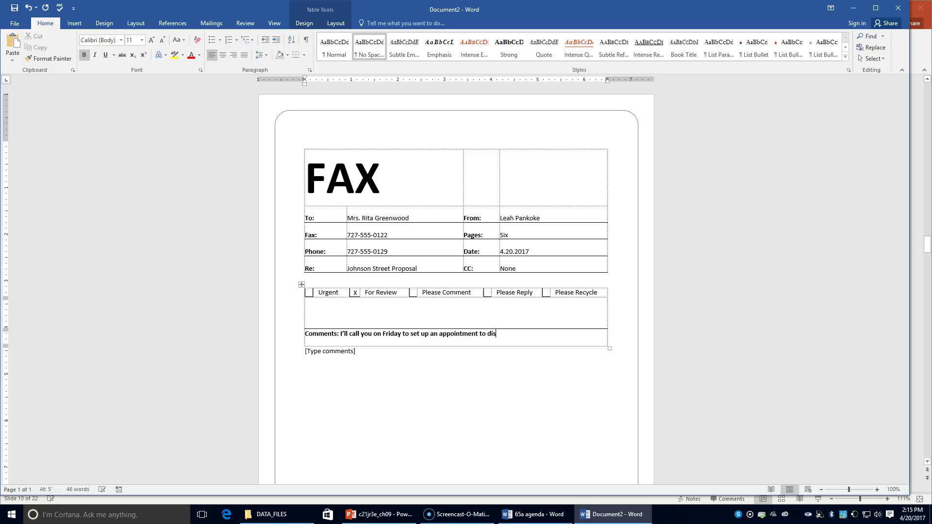
{"action": "type", "text": "cusss the proposal."}
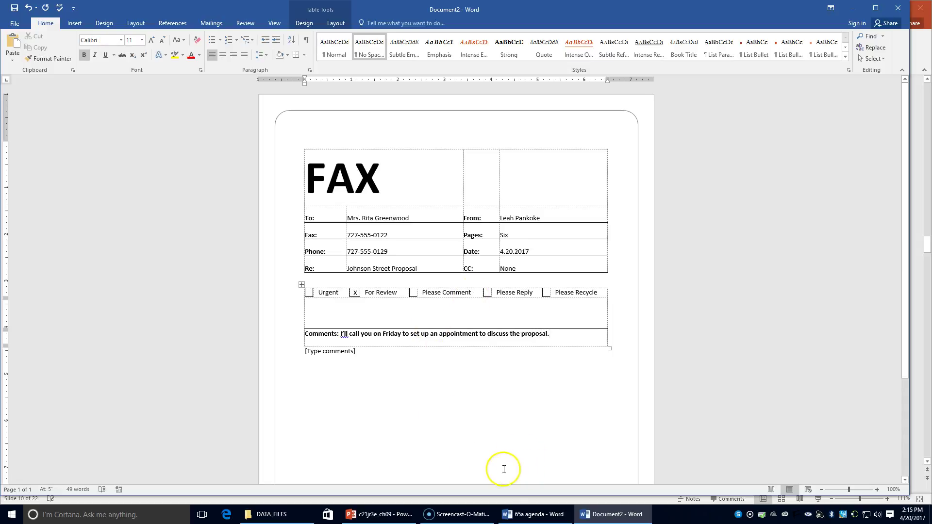
Move the comment sentence from the Comments label line into the [Type comments] placeholder below it, and add a new line after it.
{"action": "left_click_drag", "start_coordinate": [339, 333], "coordinate": [558, 333]}
{"action": "key", "text": "ctrl+c"}
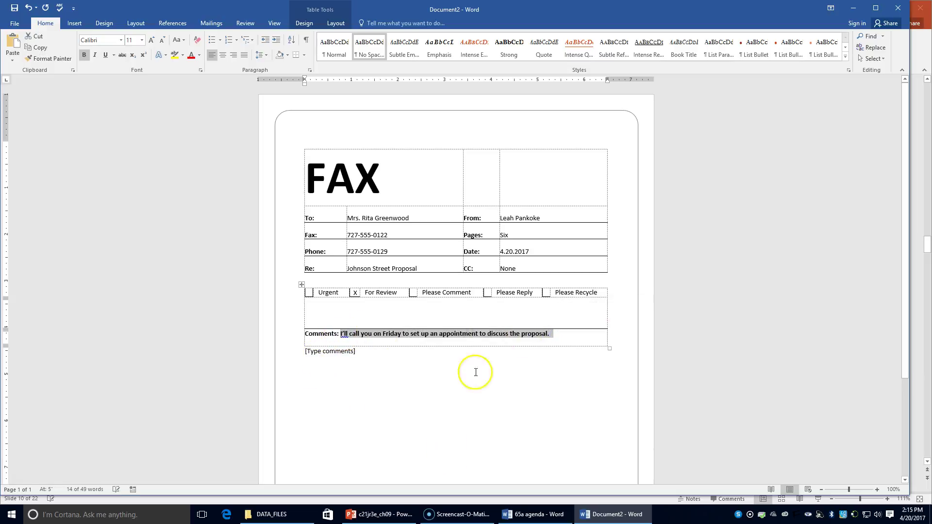
{"action": "key", "text": "Delete"}
{"action": "left_click", "coordinate": [330, 343]}
{"action": "key", "text": "ctrl+v"}
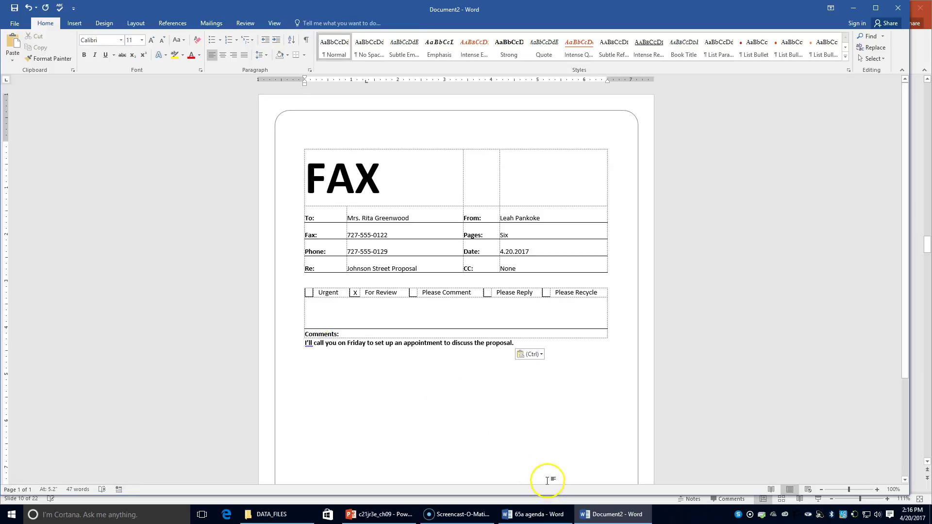
{"action": "key", "text": "Return"}
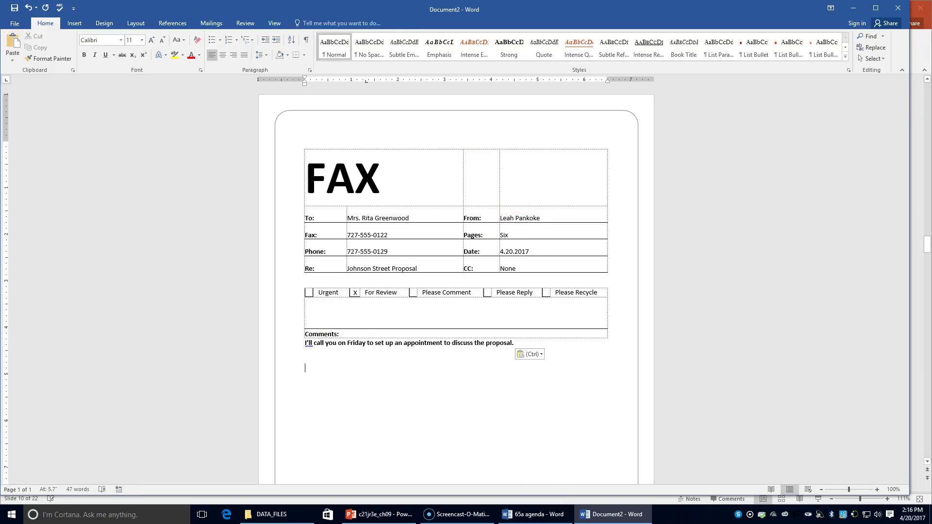
Save the fax cover page as 65b fax in the Chapter 9 folder and close the document.
{"action": "left_click", "coordinate": [15, 23]}
{"action": "left_click", "coordinate": [29, 120]}
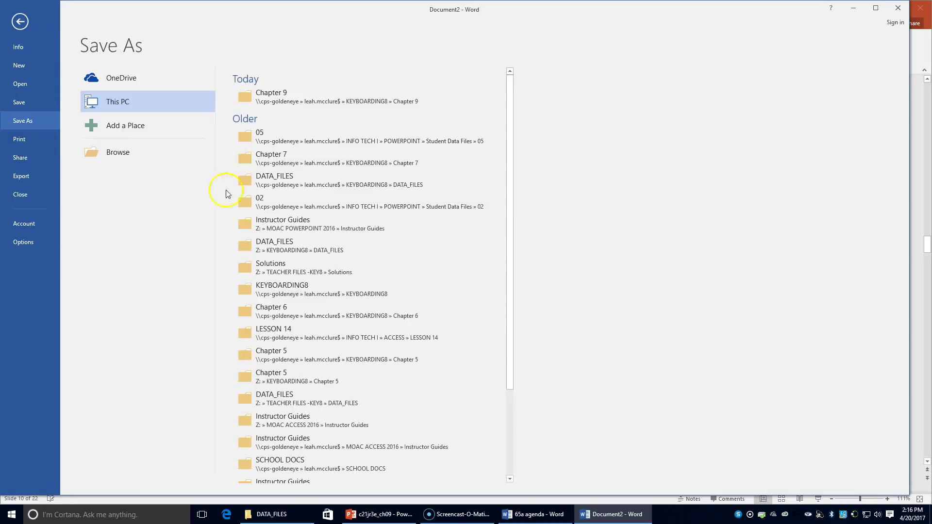
{"action": "left_click", "coordinate": [245, 93]}
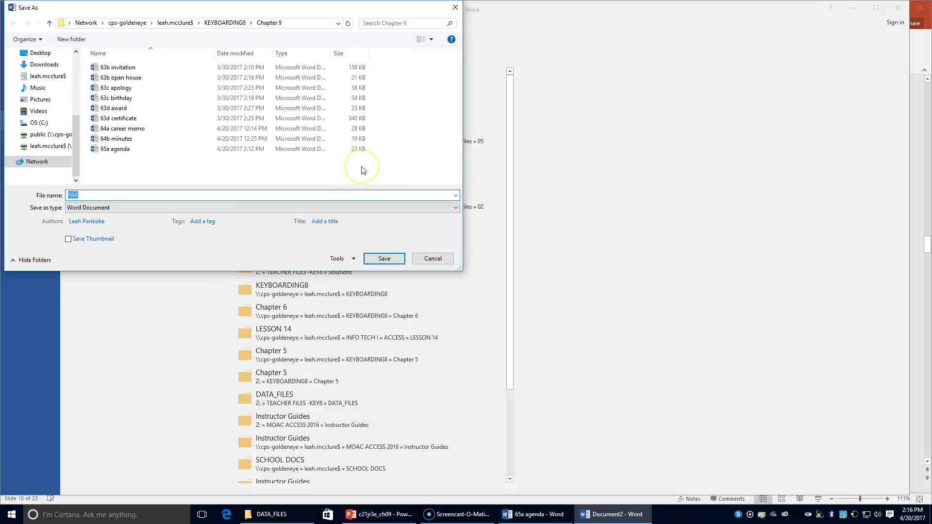
{"action": "type", "text": "6"}
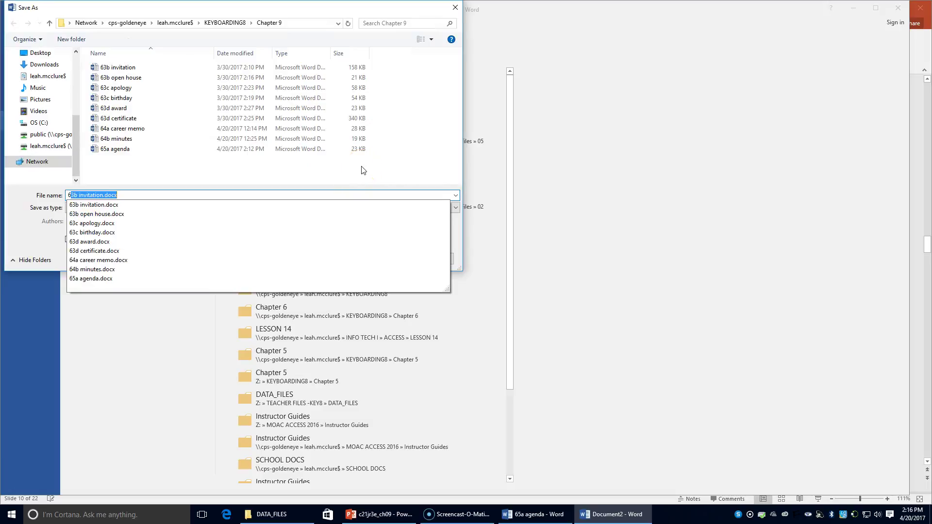
{"action": "type", "text": "5b fa"}
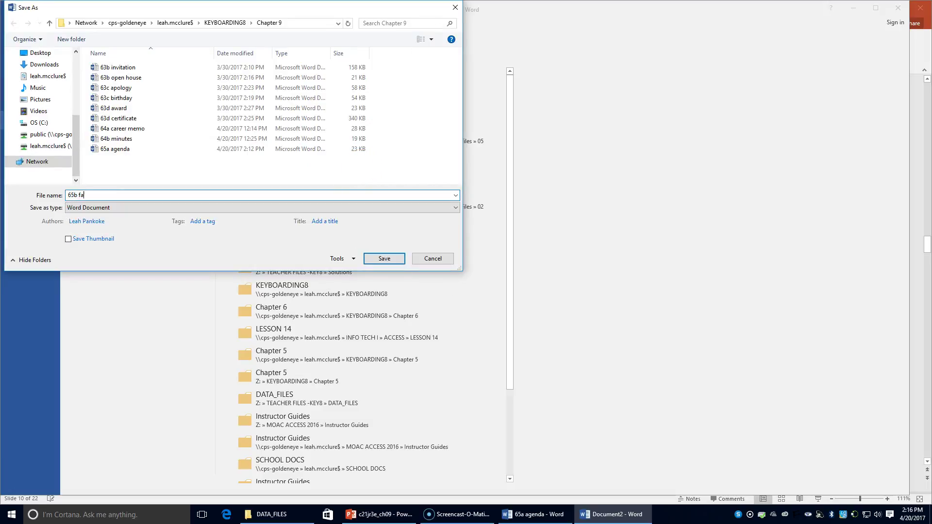
{"action": "type", "text": "x"}
{"action": "key", "text": "Return"}
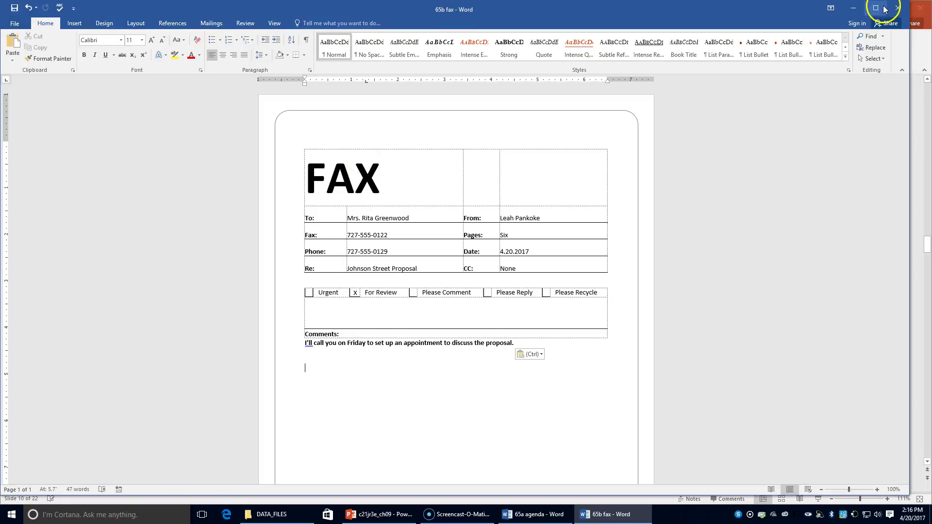
{"action": "left_click", "coordinate": [905, 7]}
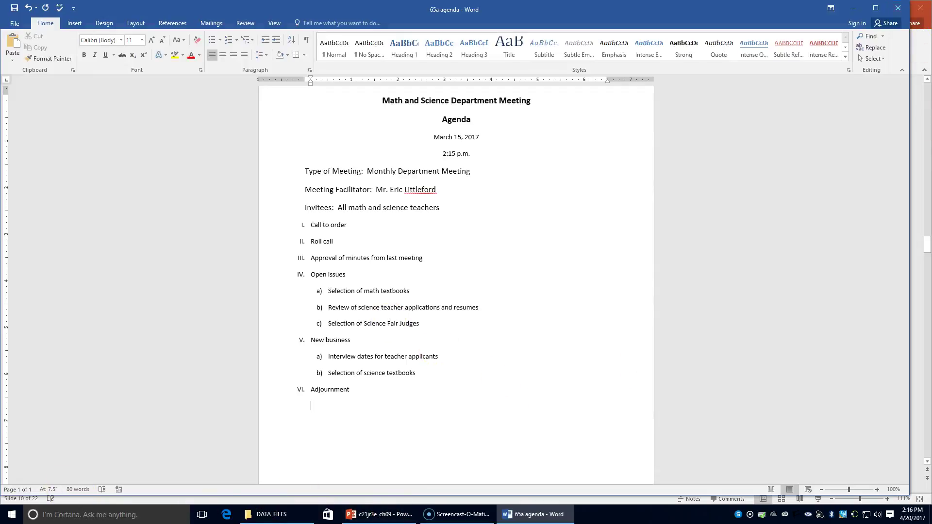
Switch to the c21jr3e_ch09 PowerPoint presentation and display the Cover Pages slide.
{"action": "left_click", "coordinate": [856, 7]}
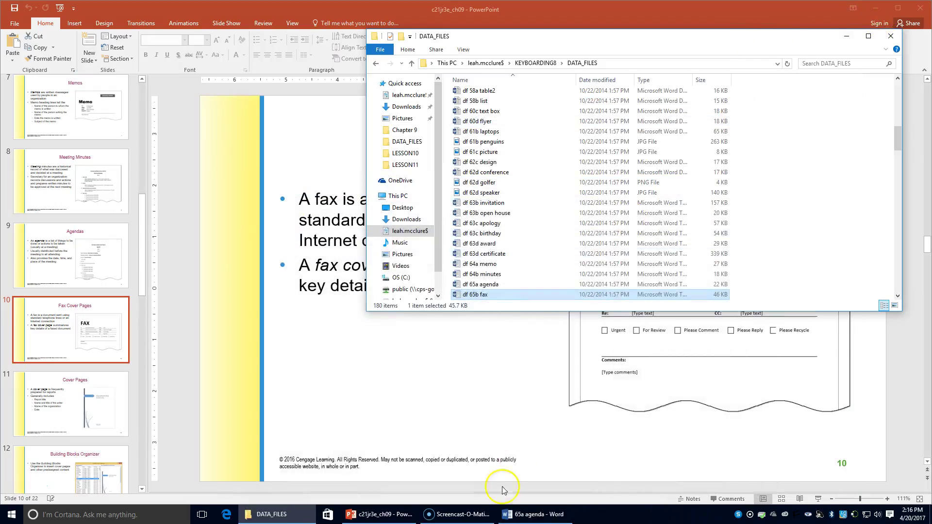
{"action": "left_click", "coordinate": [539, 516]}
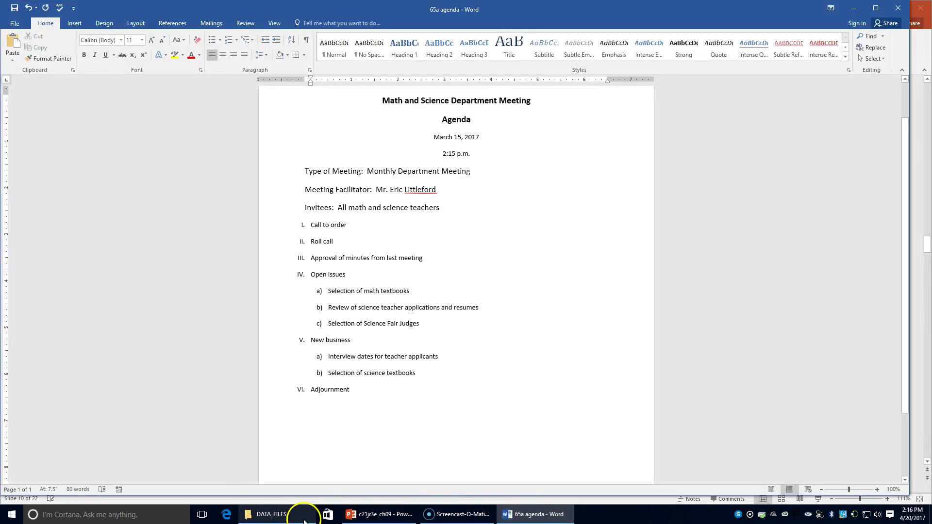
{"action": "left_click", "coordinate": [357, 515]}
{"action": "left_click", "coordinate": [107, 409]}
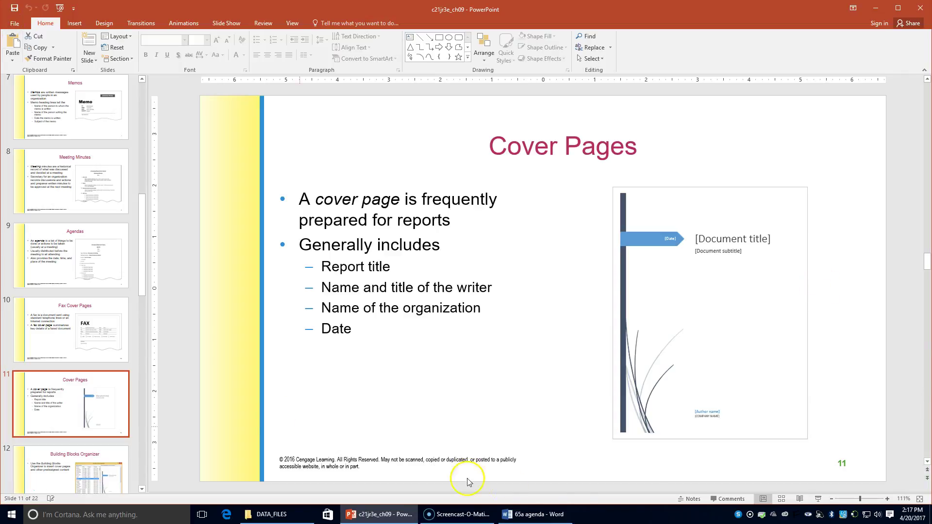
Switch back to Word and create a new blank document.
{"action": "left_click", "coordinate": [531, 514]}
{"action": "left_click", "coordinate": [6, 22]}
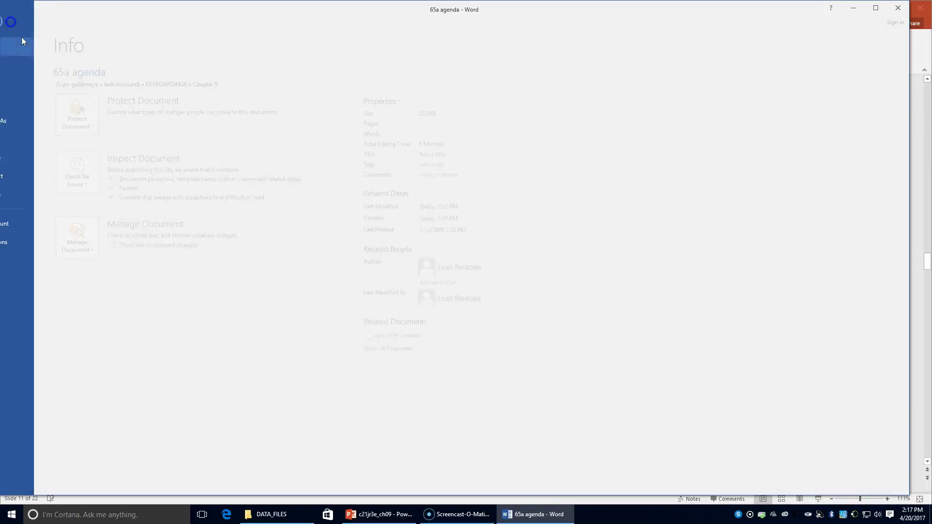
{"action": "left_click", "coordinate": [33, 66]}
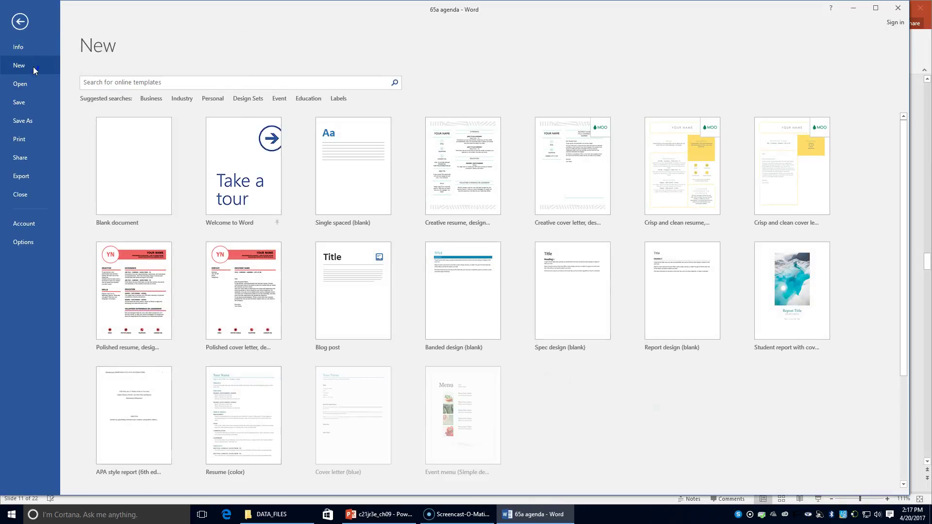
{"action": "left_click", "coordinate": [128, 130]}
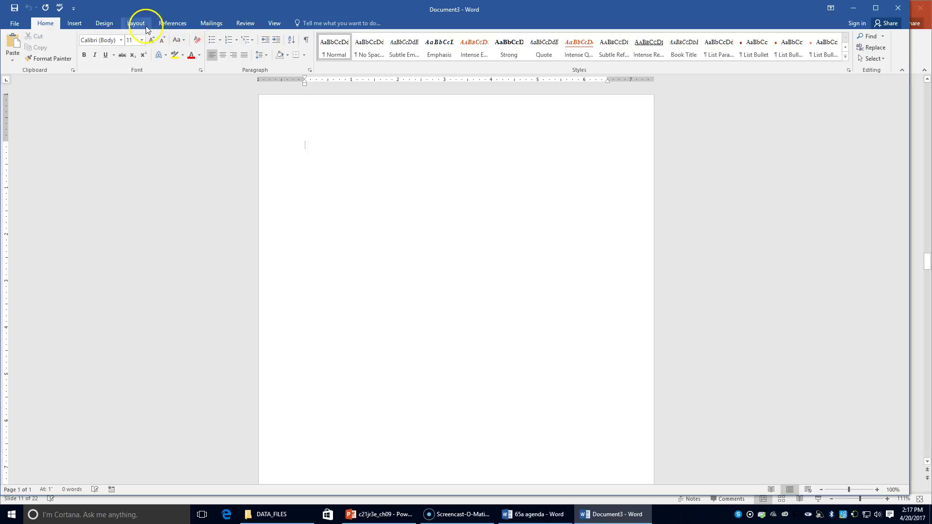
Insert the Whisp cover page into the blank document from the Building Blocks Organizer.
{"action": "left_click", "coordinate": [78, 24]}
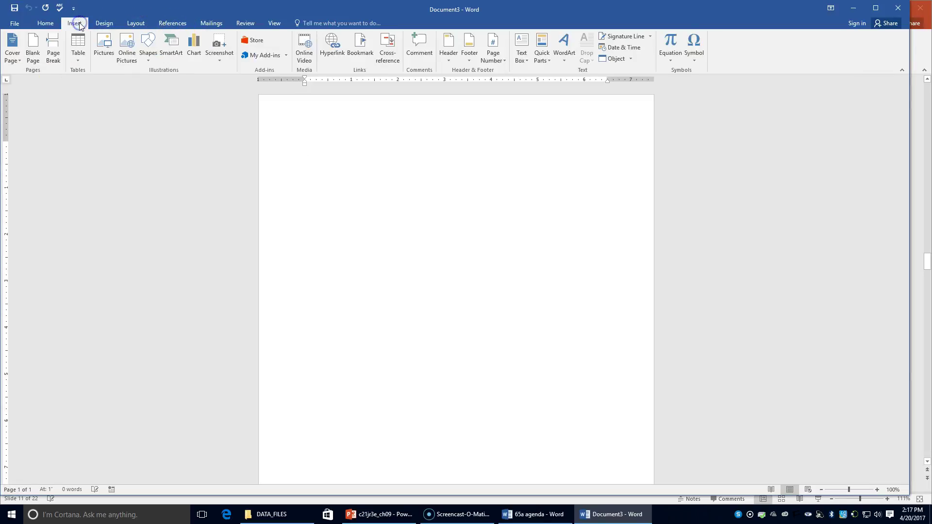
{"action": "left_click", "coordinate": [541, 57]}
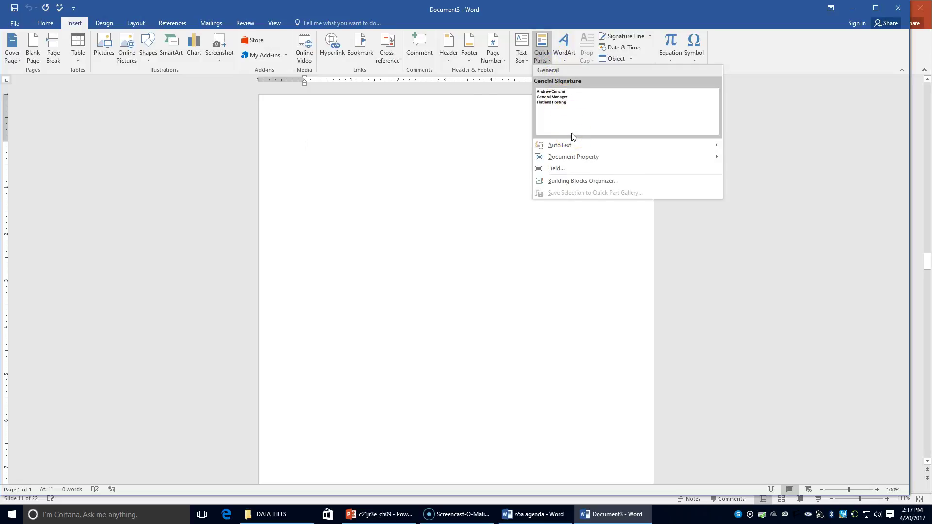
{"action": "left_click", "coordinate": [585, 181]}
{"action": "left_click", "coordinate": [610, 141]}
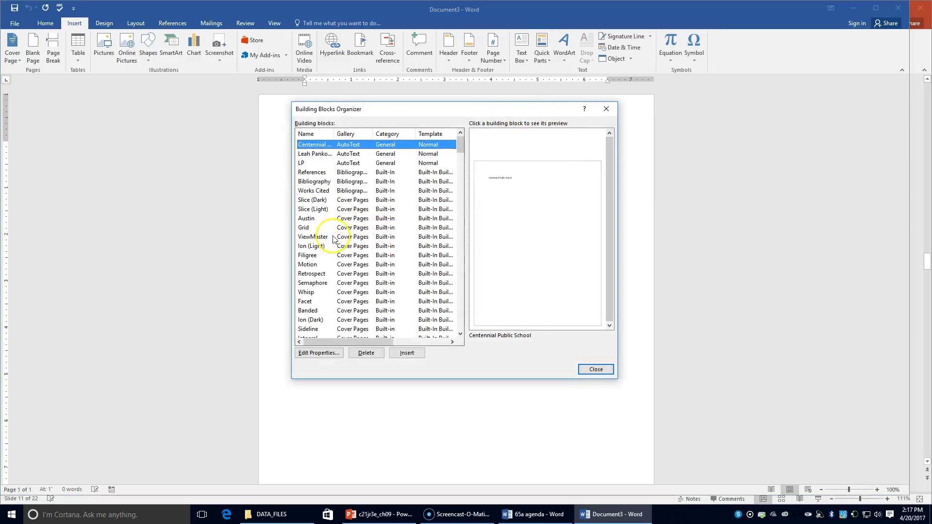
{"action": "left_click", "coordinate": [307, 292]}
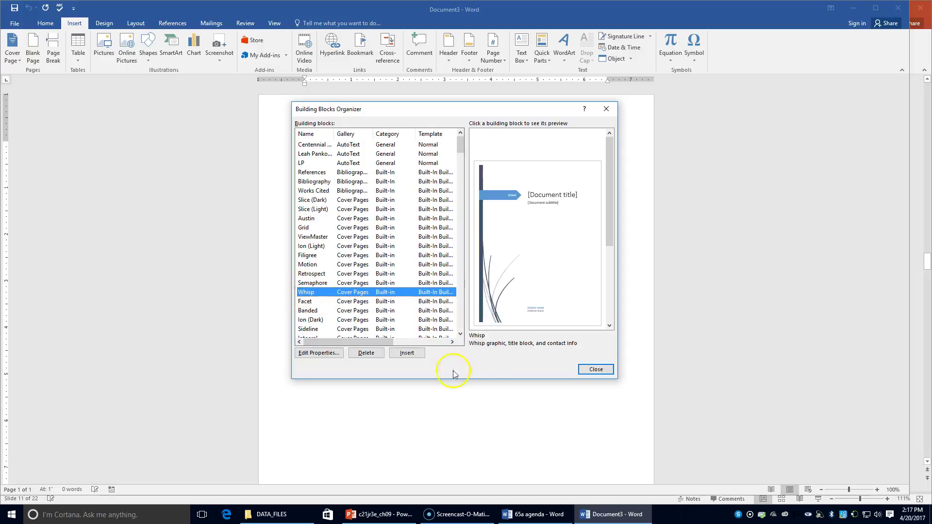
{"action": "left_click", "coordinate": [407, 352]}
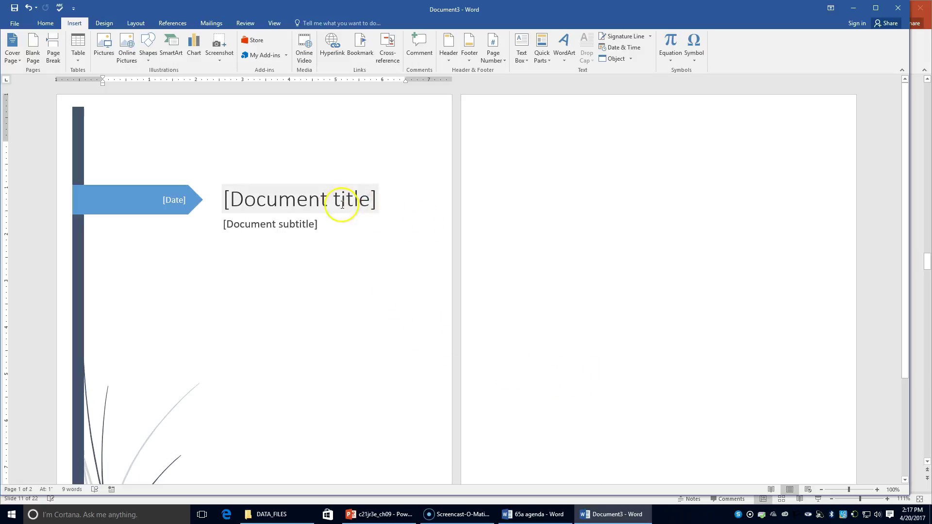
Enter "USING BUILDING BLOCKS" as the document title on the cover page.
{"action": "left_click", "coordinate": [308, 196]}
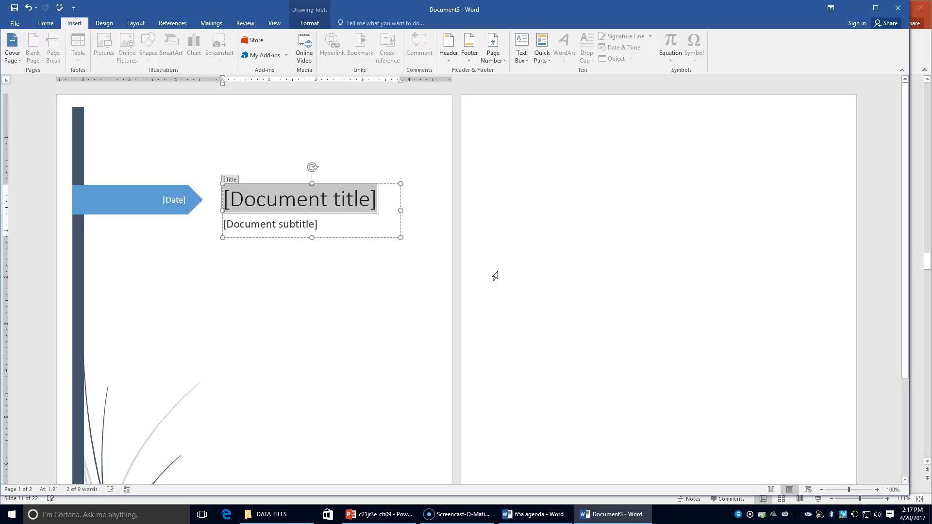
{"action": "type", "text": "Us"}
{"action": "key", "text": "BackSpace"}
{"action": "type", "text": "SI"}
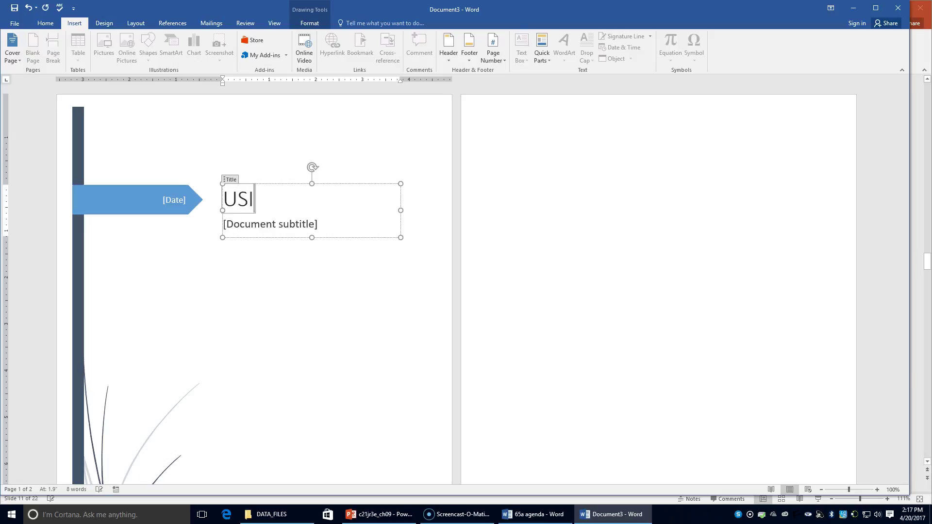
{"action": "type", "text": "NG BU"}
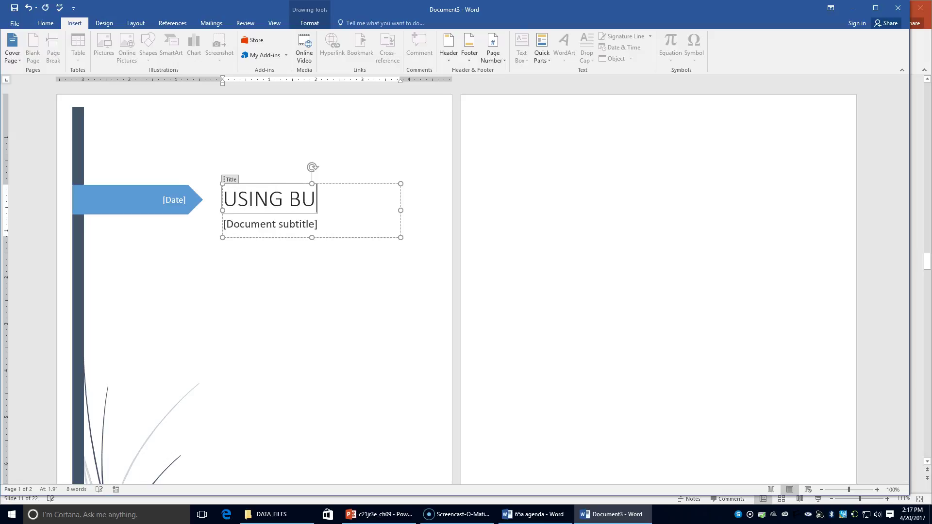
{"action": "type", "text": "ILDING BL"}
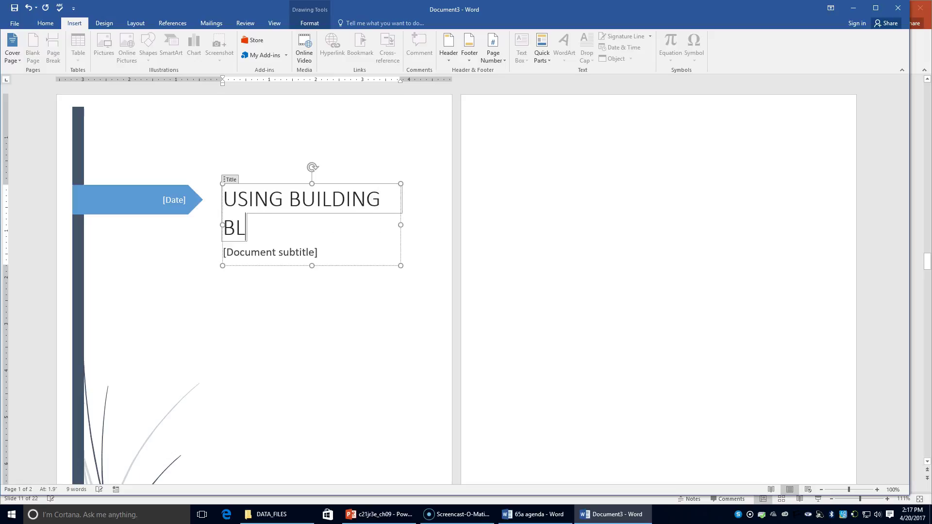
{"action": "type", "text": "OCKS"}
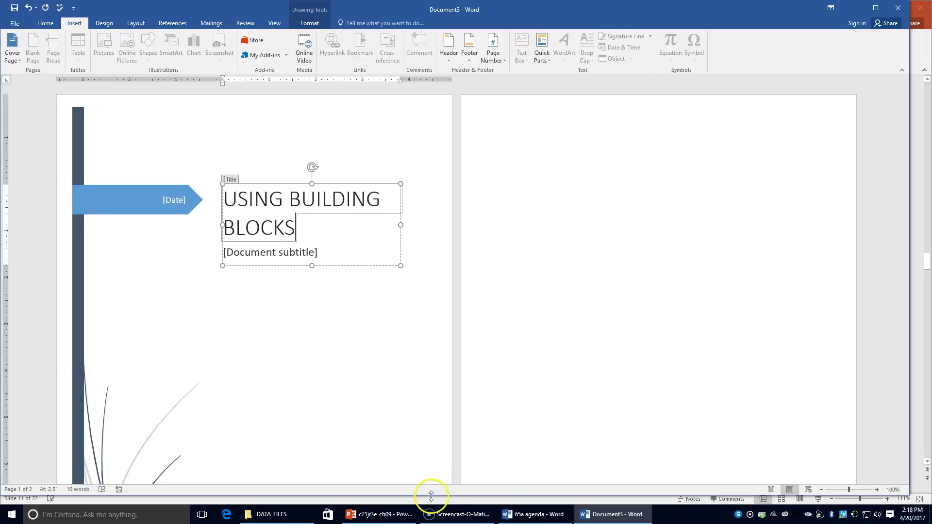
Delete the document subtitle placeholder from the cover page.
{"action": "left_click", "coordinate": [264, 260]}
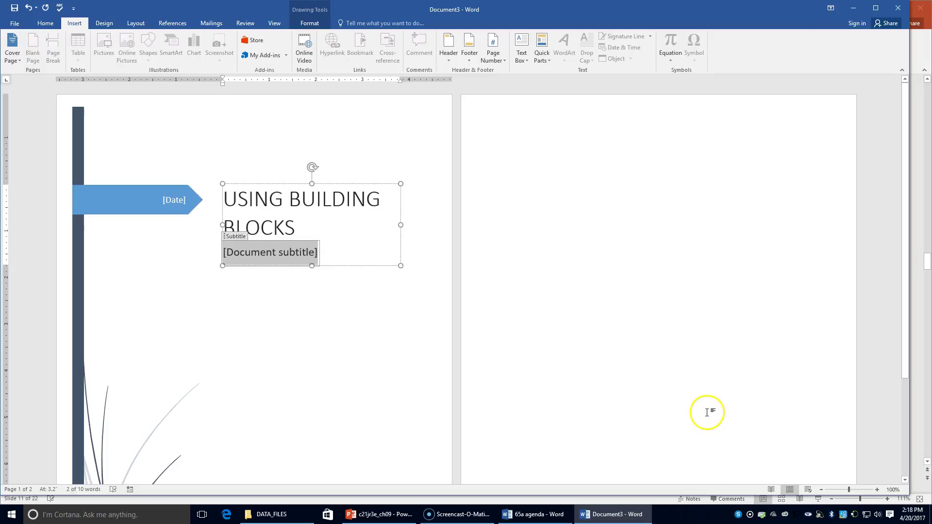
{"action": "key", "text": "Delete"}
{"action": "key", "text": "Escape"}
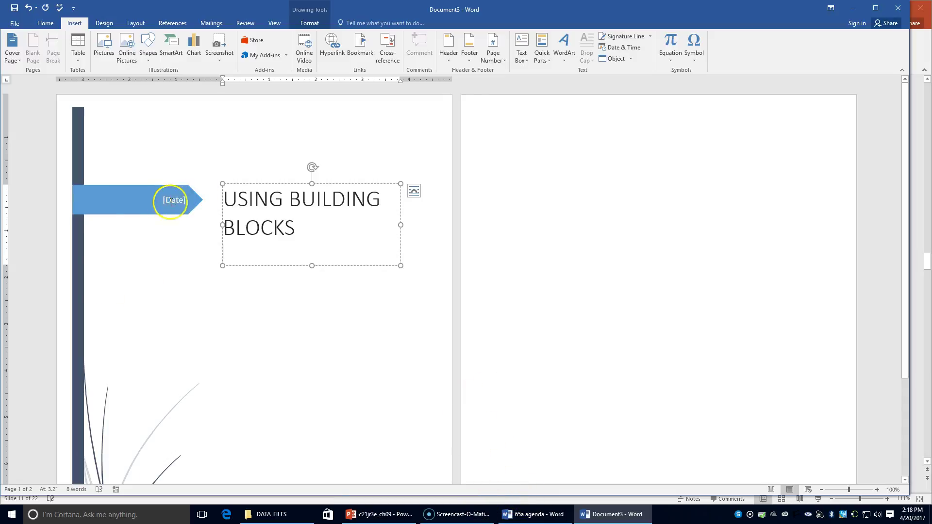
Set the cover page date to 4/20/2017.
{"action": "left_click", "coordinate": [170, 200]}
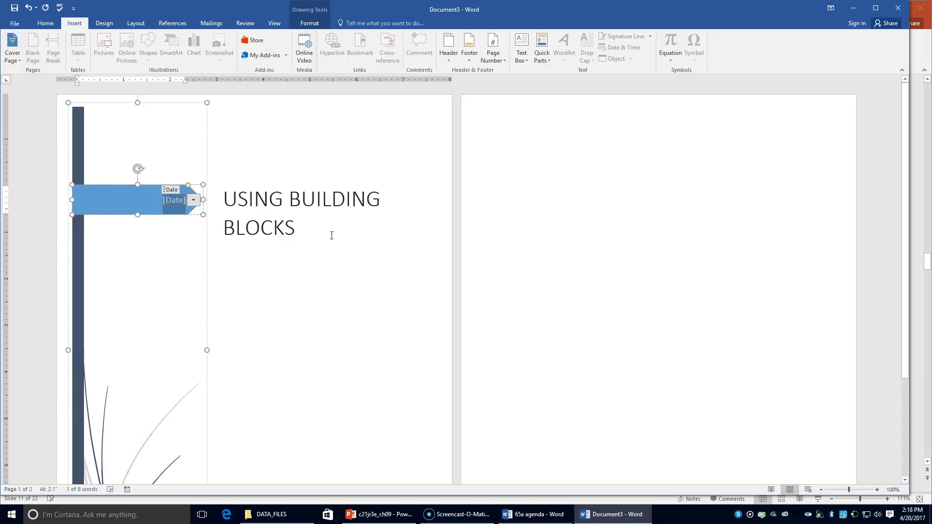
{"action": "left_click", "coordinate": [193, 200]}
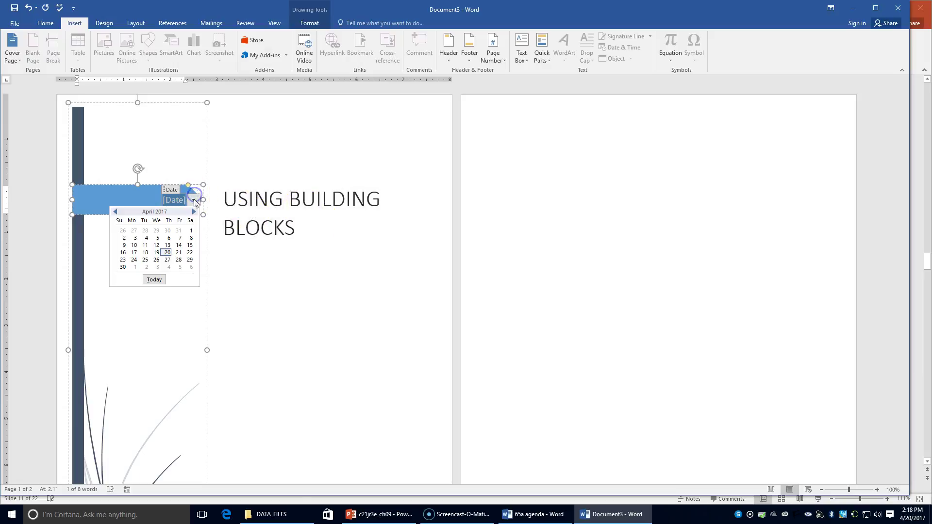
{"action": "left_click", "coordinate": [165, 253]}
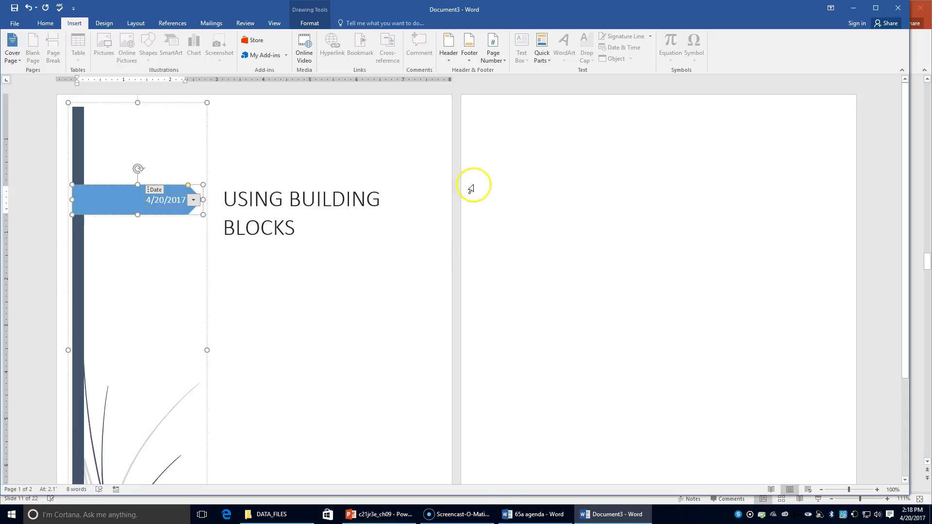
Enter "KEYBOARDING 8" as the company name beneath the author on the cover page.
{"action": "scroll", "coordinate": [437, 204], "scroll_direction": "down", "scroll_amount": 3}
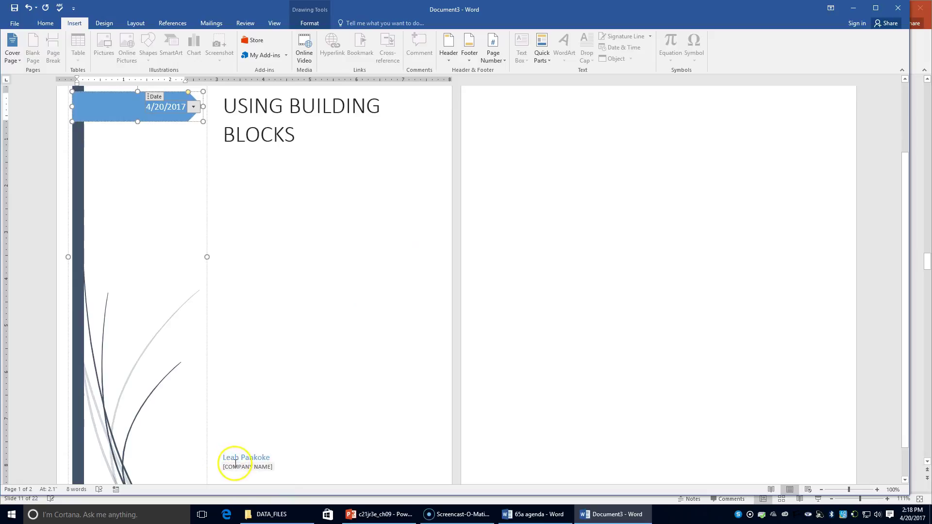
{"action": "left_click", "coordinate": [235, 462]}
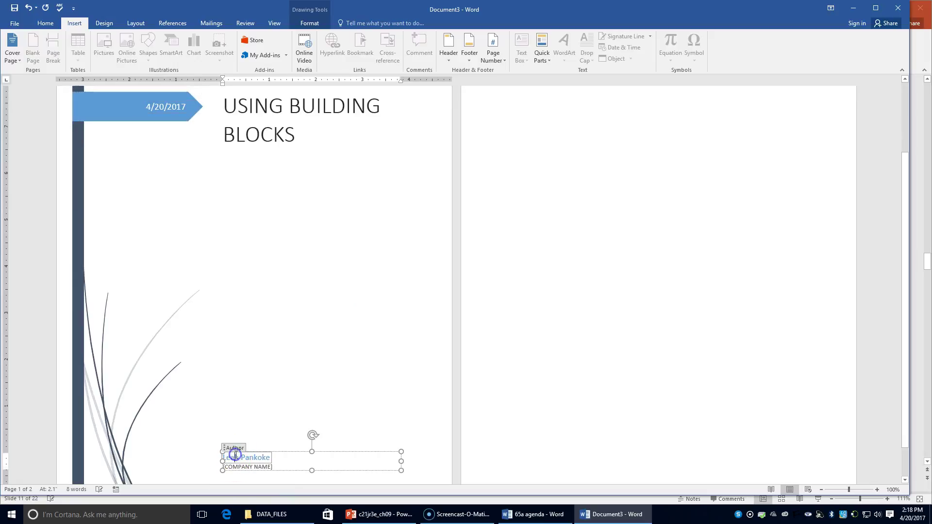
{"action": "left_click", "coordinate": [267, 444]}
{"action": "left_click", "coordinate": [300, 463]}
{"action": "left_click", "coordinate": [263, 466]}
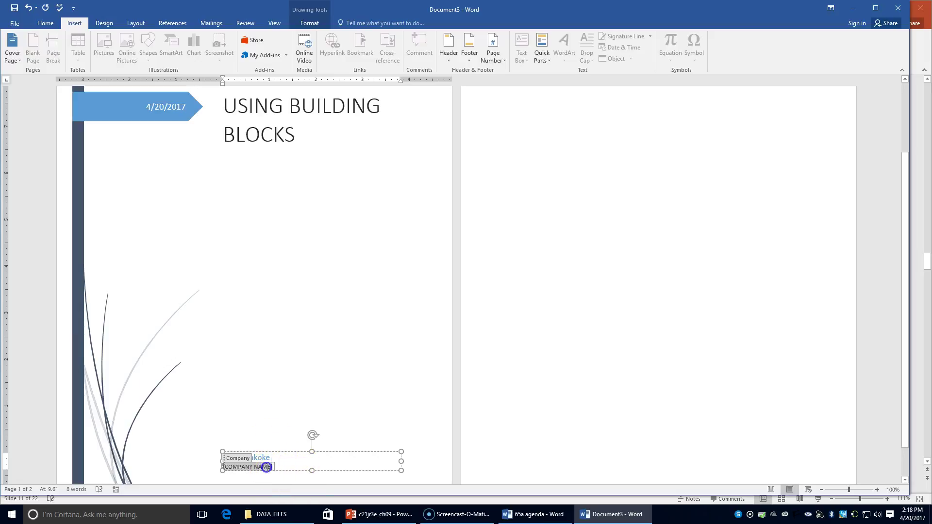
{"action": "left_click", "coordinate": [313, 390]}
{"action": "type", "text": "KE"}
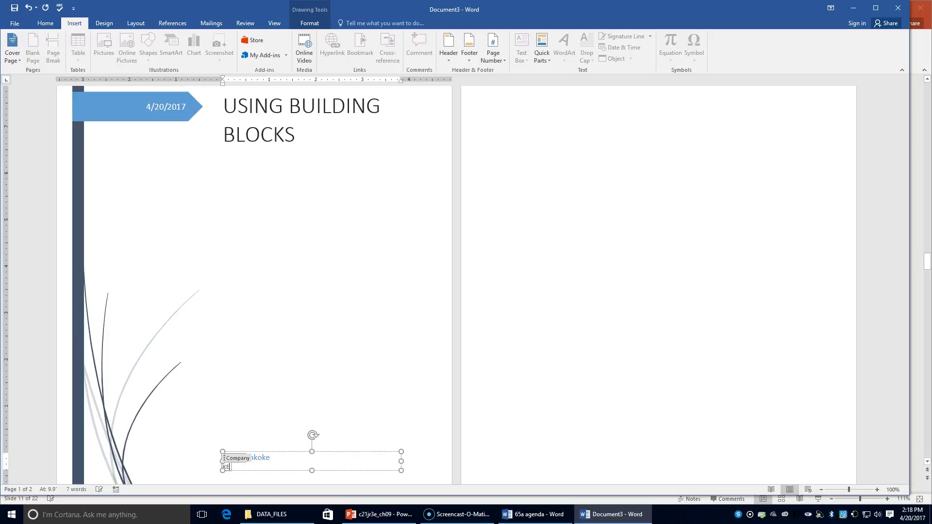
{"action": "type", "text": "YBOARDING 8"}
{"action": "left_click", "coordinate": [401, 442]}
{"action": "scroll", "coordinate": [401, 442], "scroll_direction": "down", "scroll_amount": 3}
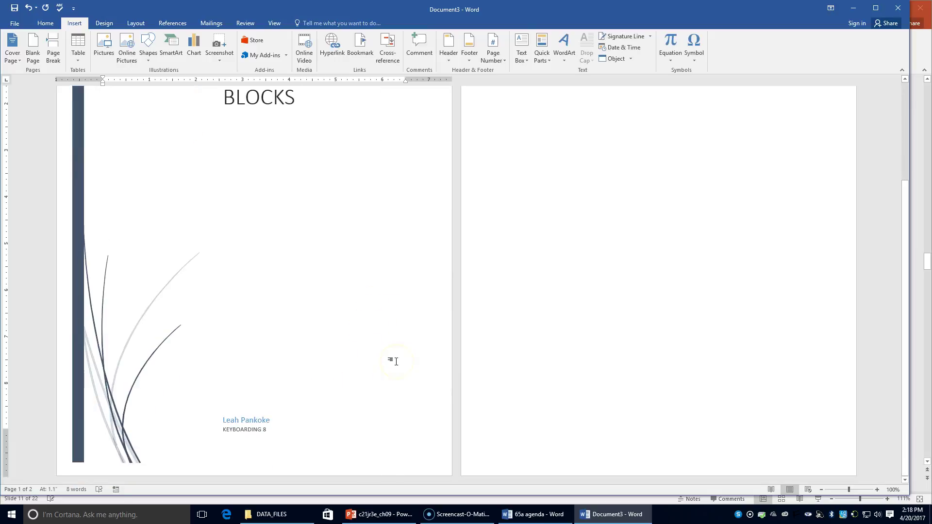
Save the document as "65c coverpage" in the Chapter 9 folder.
{"action": "left_click", "coordinate": [14, 23]}
{"action": "left_click", "coordinate": [47, 121]}
{"action": "left_click", "coordinate": [252, 94]}
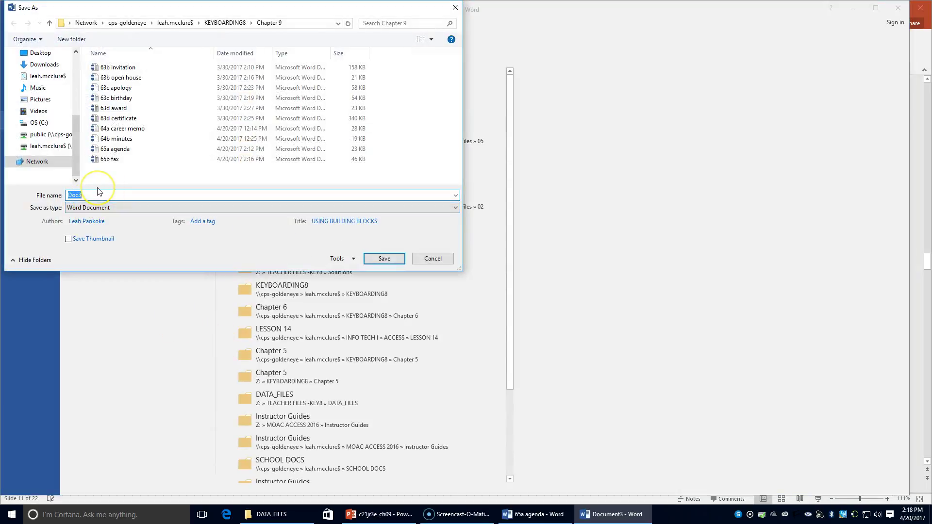
{"action": "type", "text": "65c coverpage"}
{"action": "key", "text": "Return"}
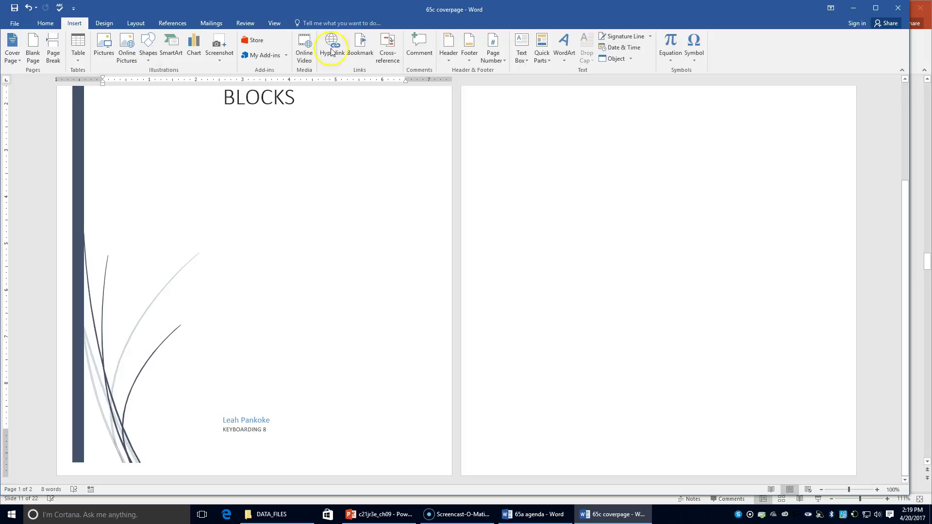
Close the 65c coverpage and 65a agenda documents to return to the Chapter 9 presentation.
{"action": "left_click", "coordinate": [891, 9]}
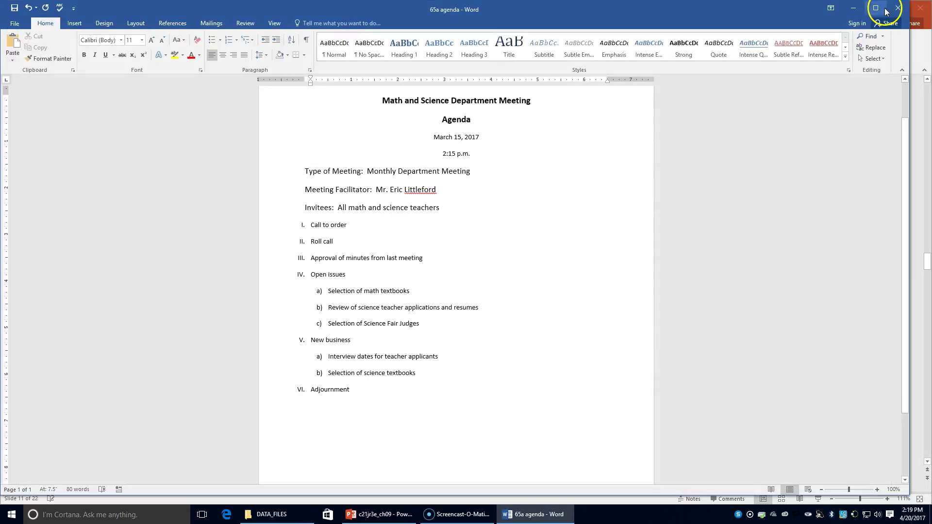
{"action": "left_click", "coordinate": [893, 10]}
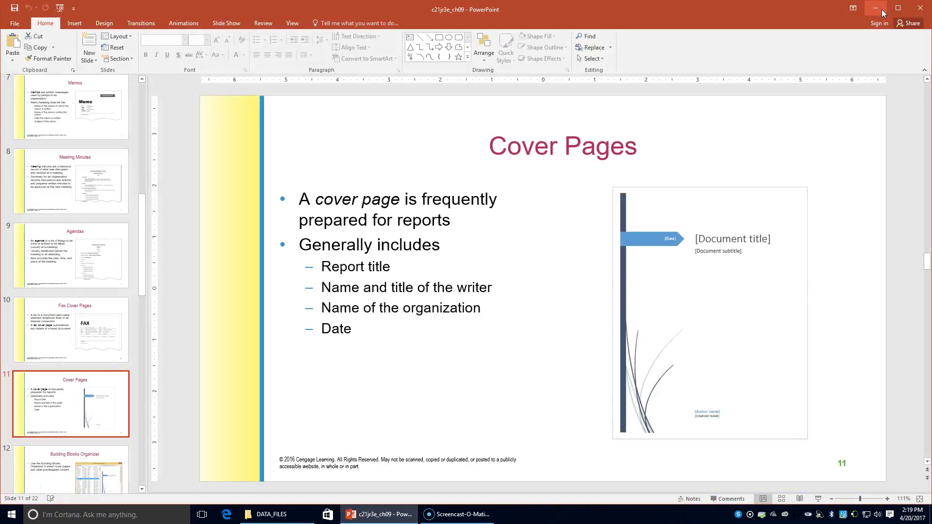